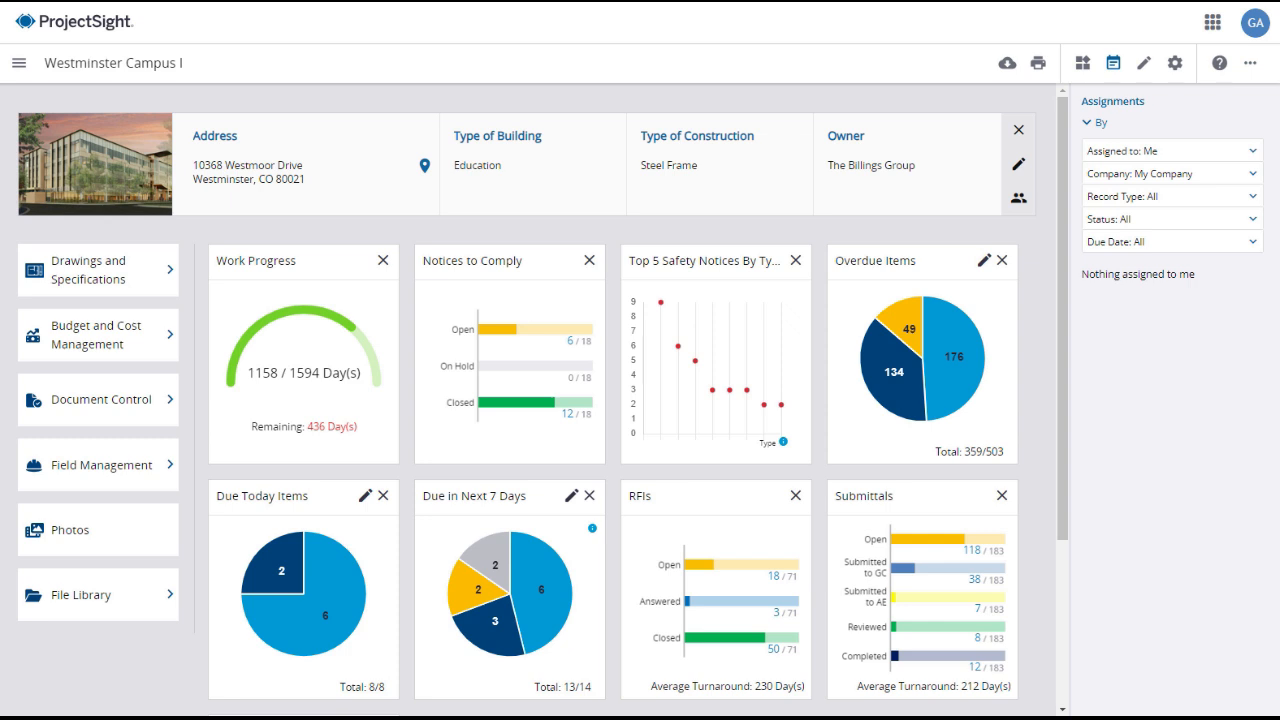
- Open the project's Punch Items list from Field Management
click(104, 470)
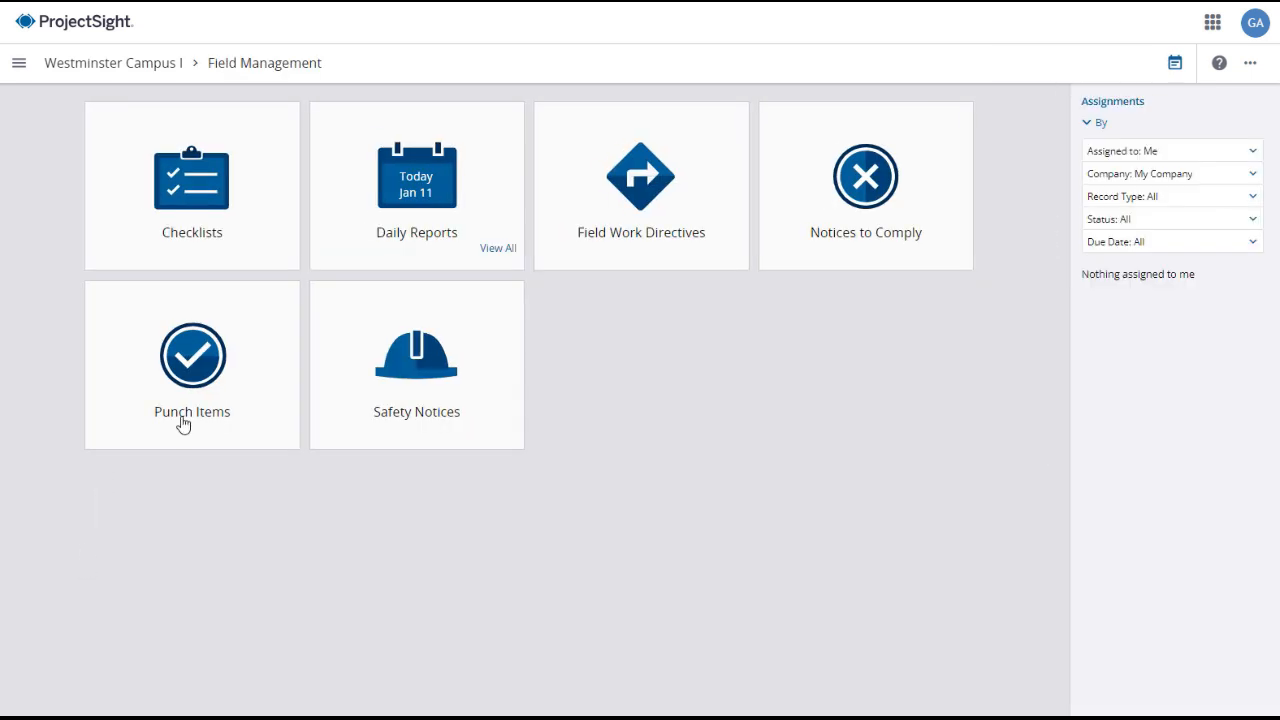
click(203, 374)
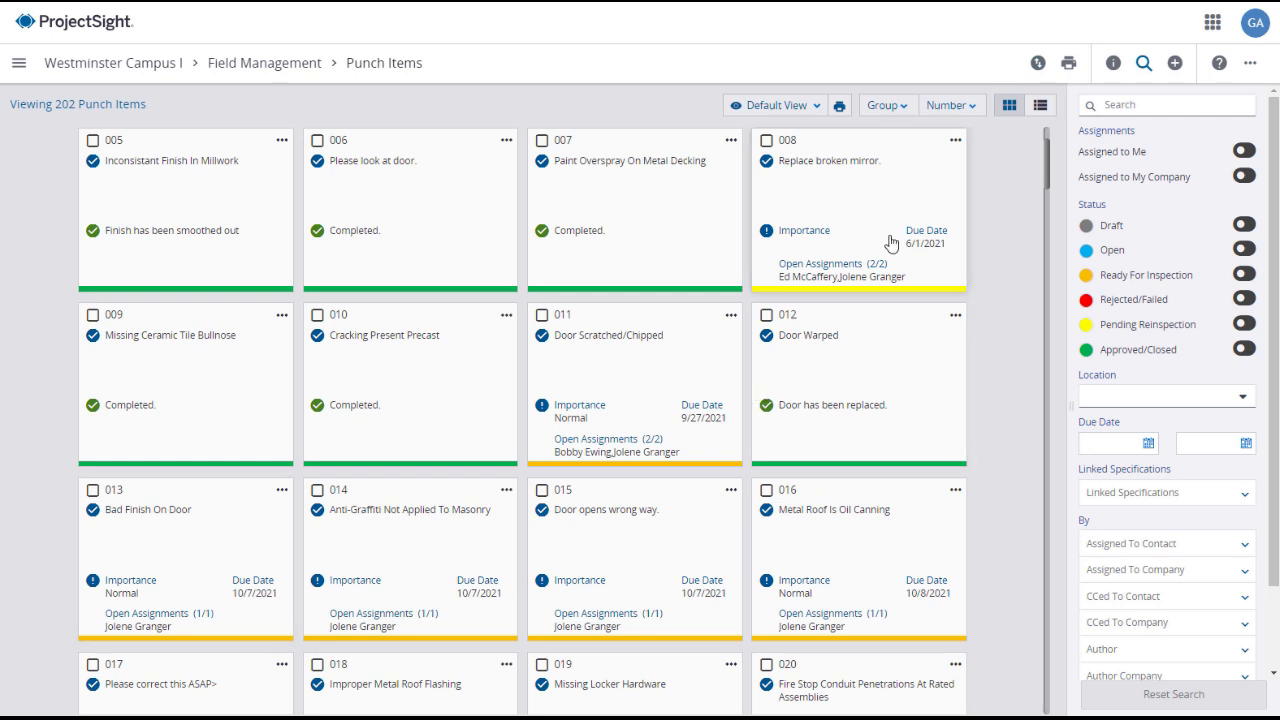
- Review the sorting, grouping and saved view options available for the punch item list
click(970, 106)
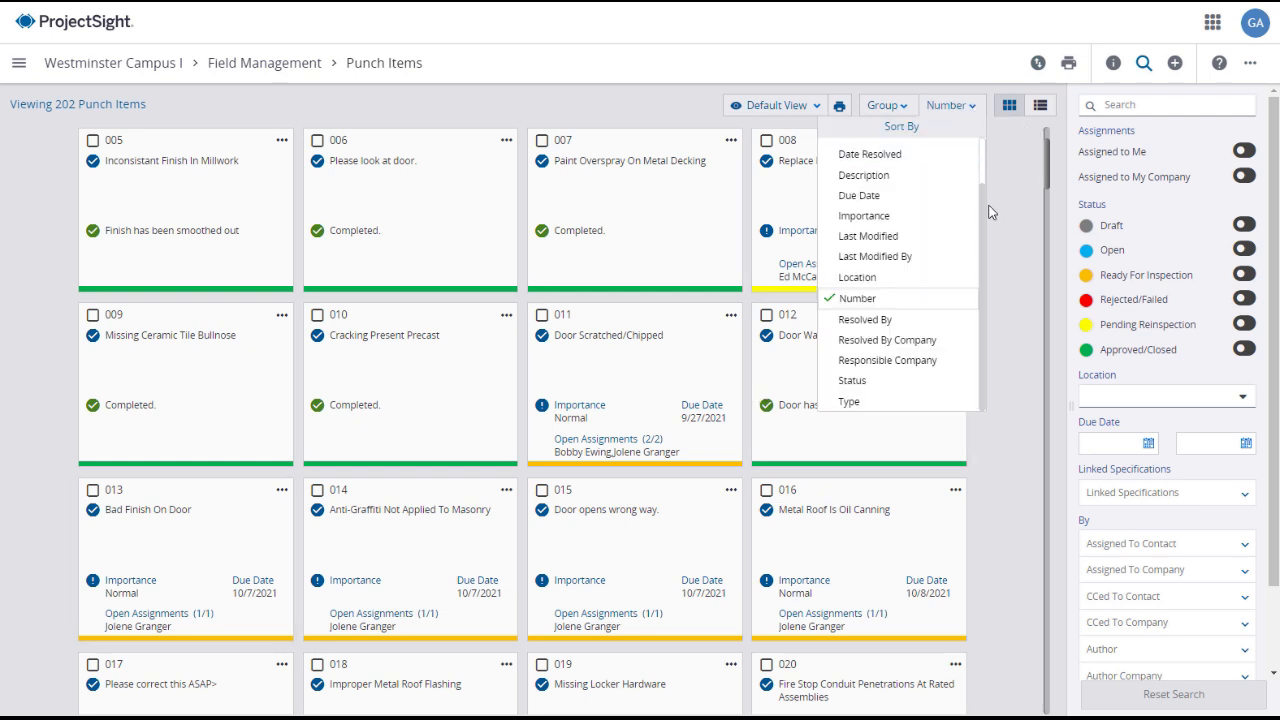
click(900, 106)
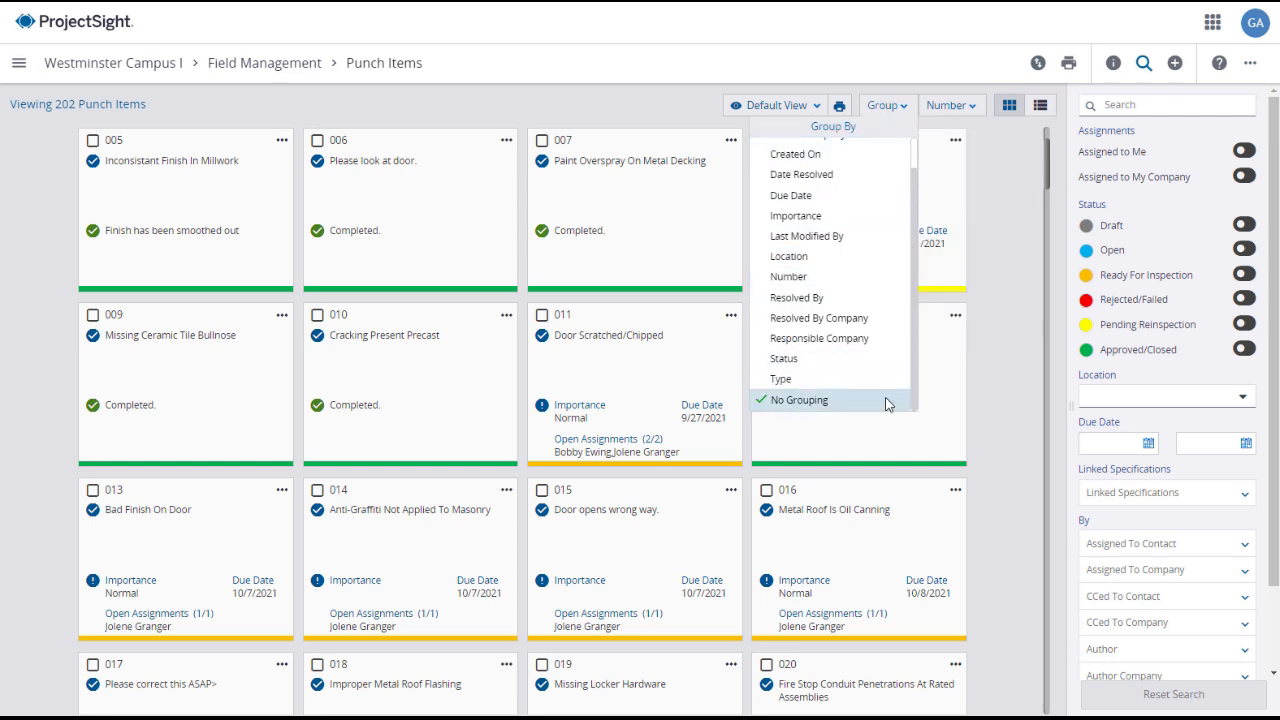
click(668, 108)
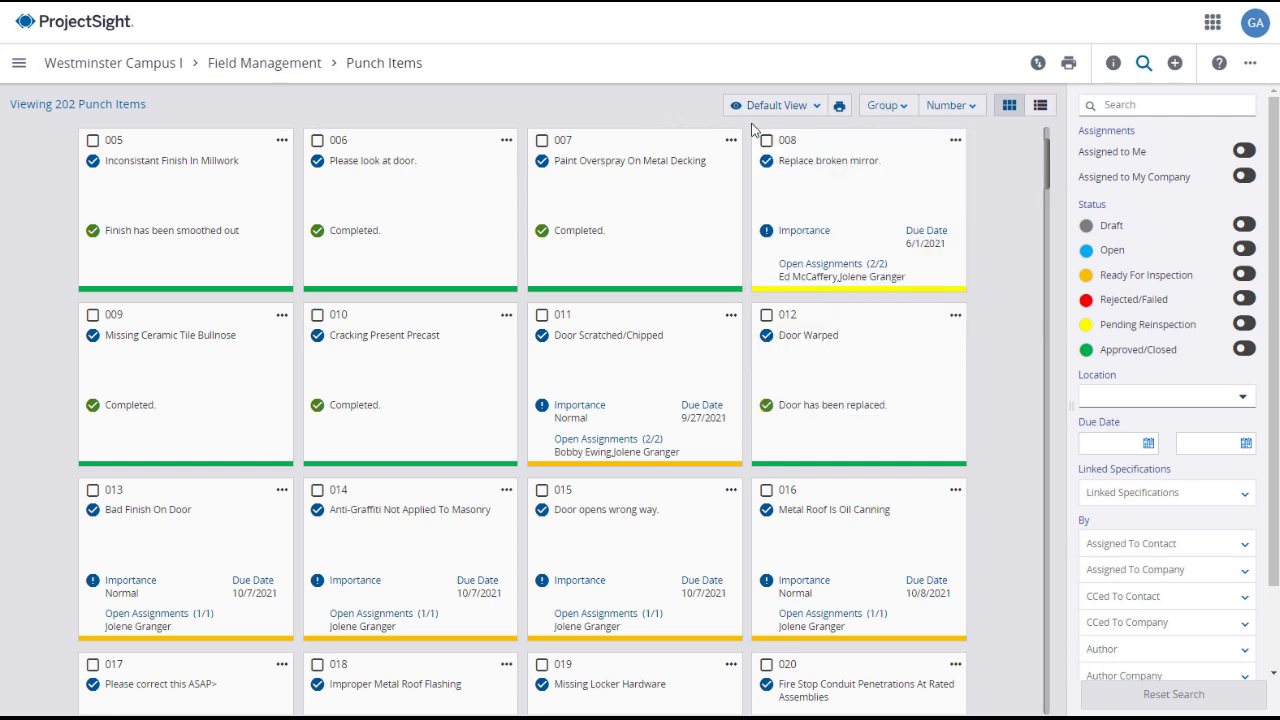
click(797, 110)
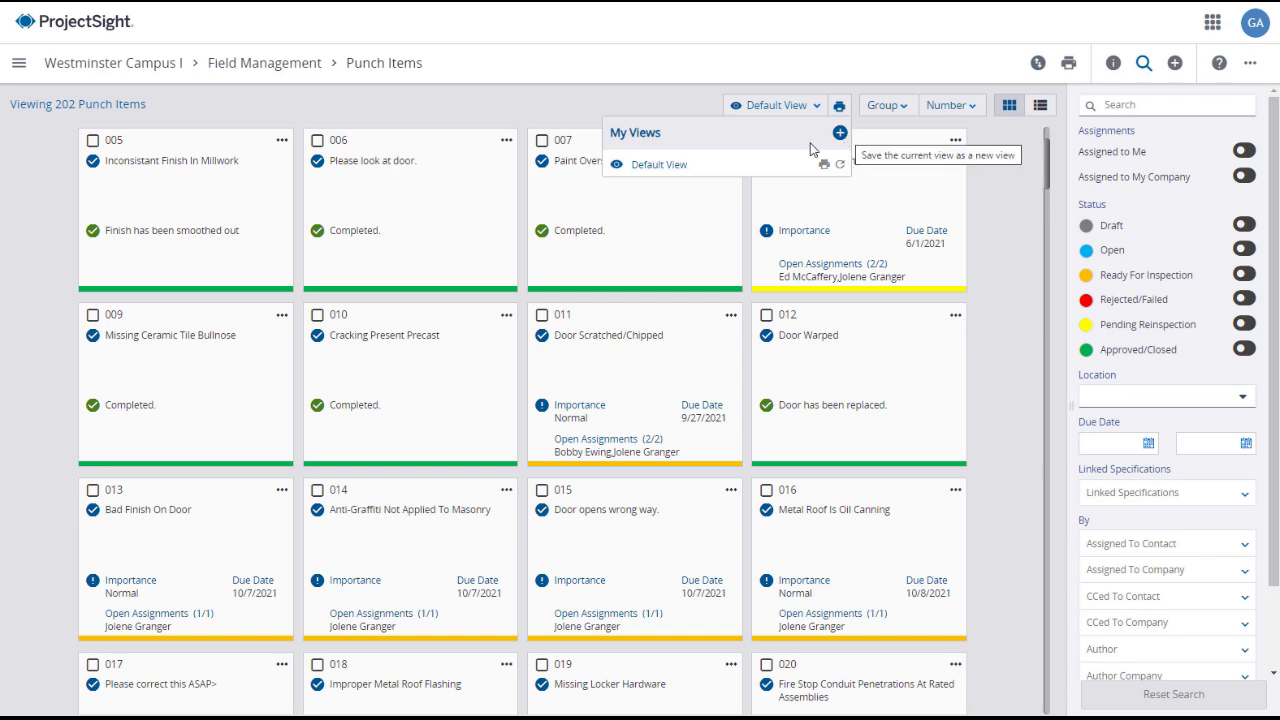
click(656, 108)
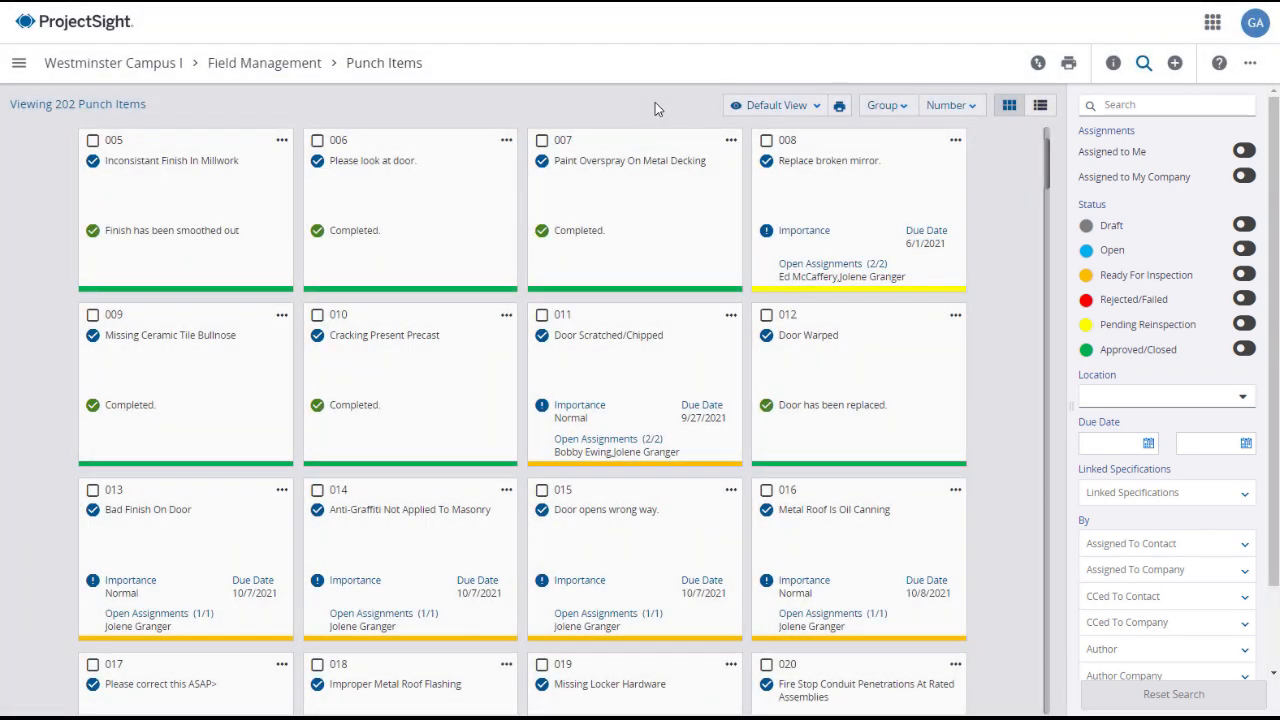
- Show the details of punch item 013, Bad Finish On Door, and review its available status options
click(193, 557)
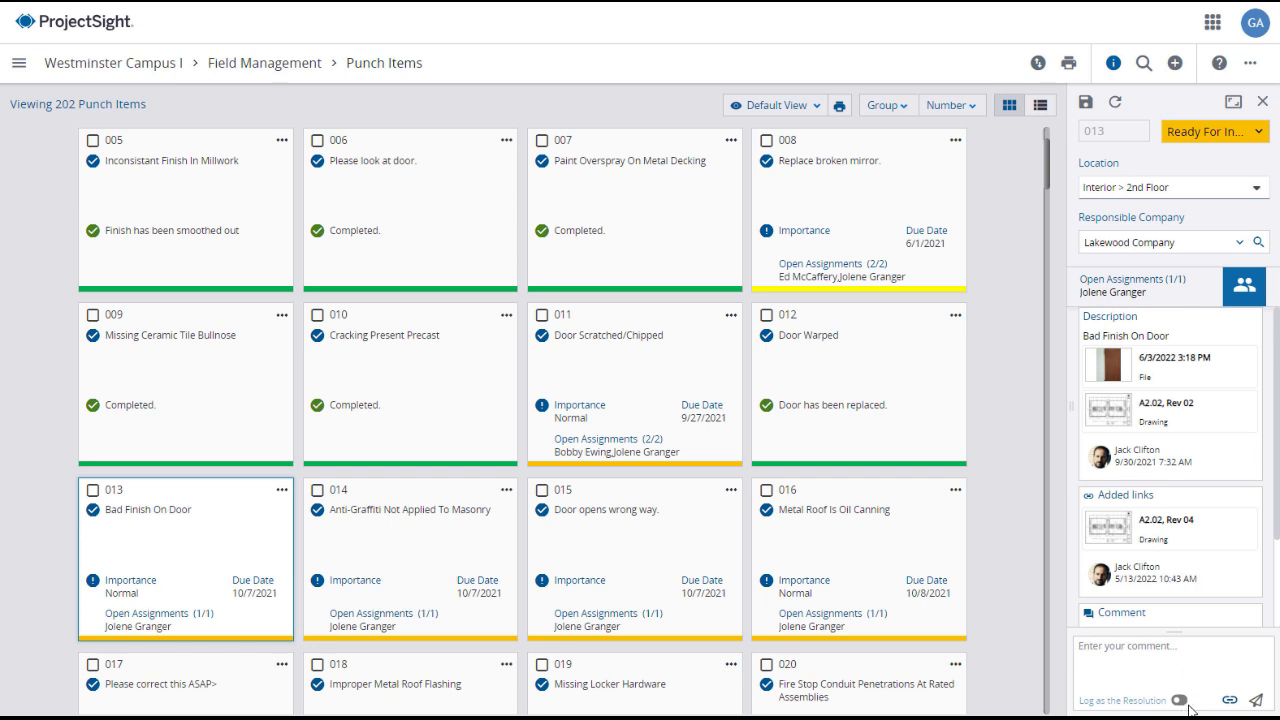
click(1260, 136)
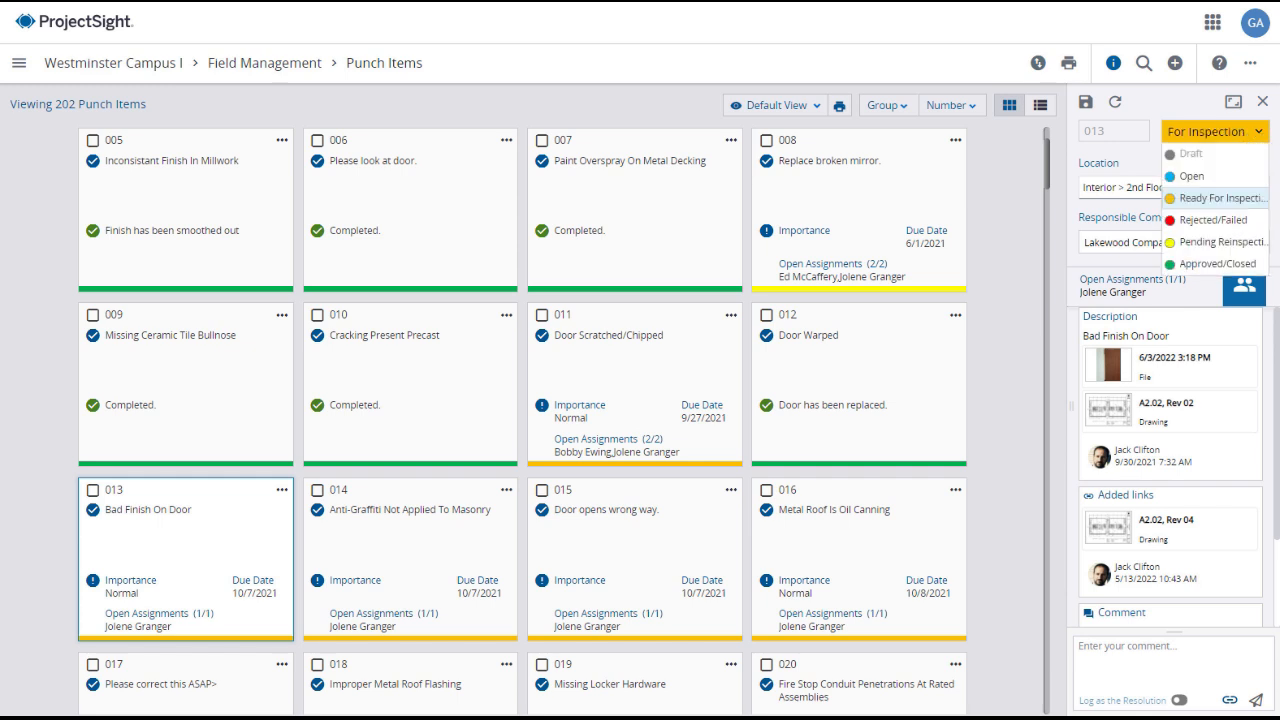
click(1260, 136)
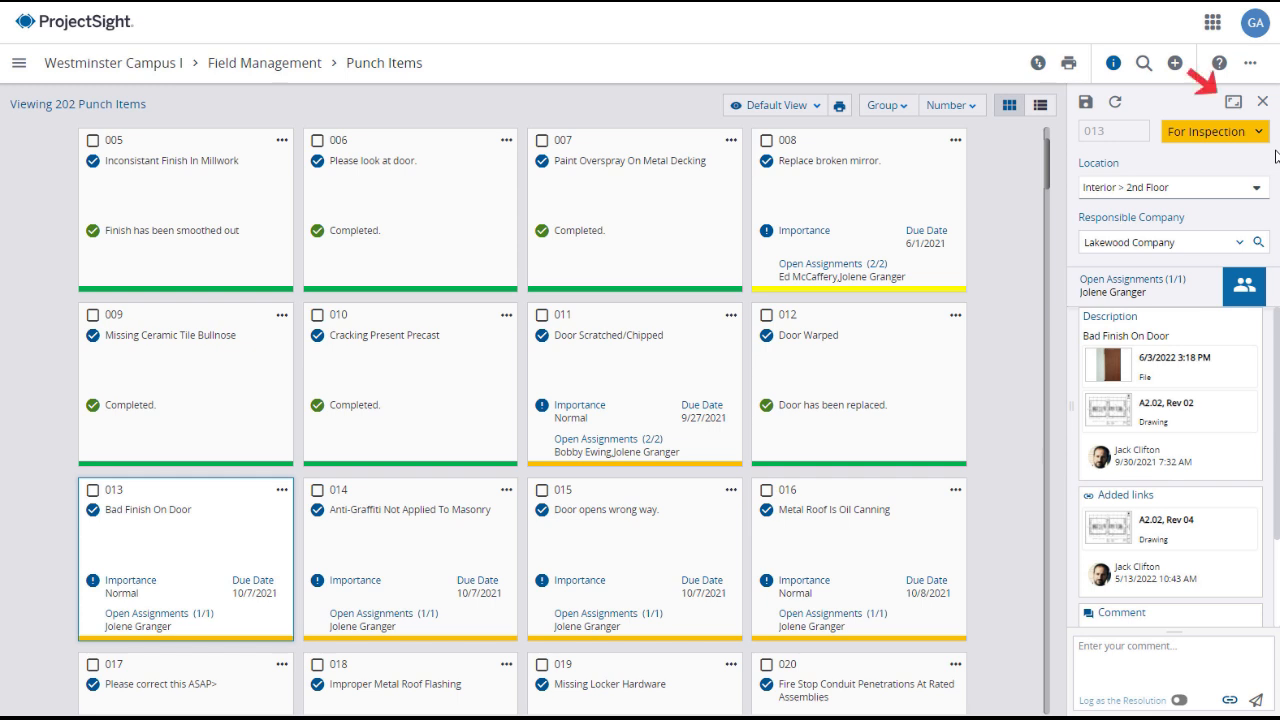
- Open the full record of punch item 013, review its change history and return to its comments
click(1232, 110)
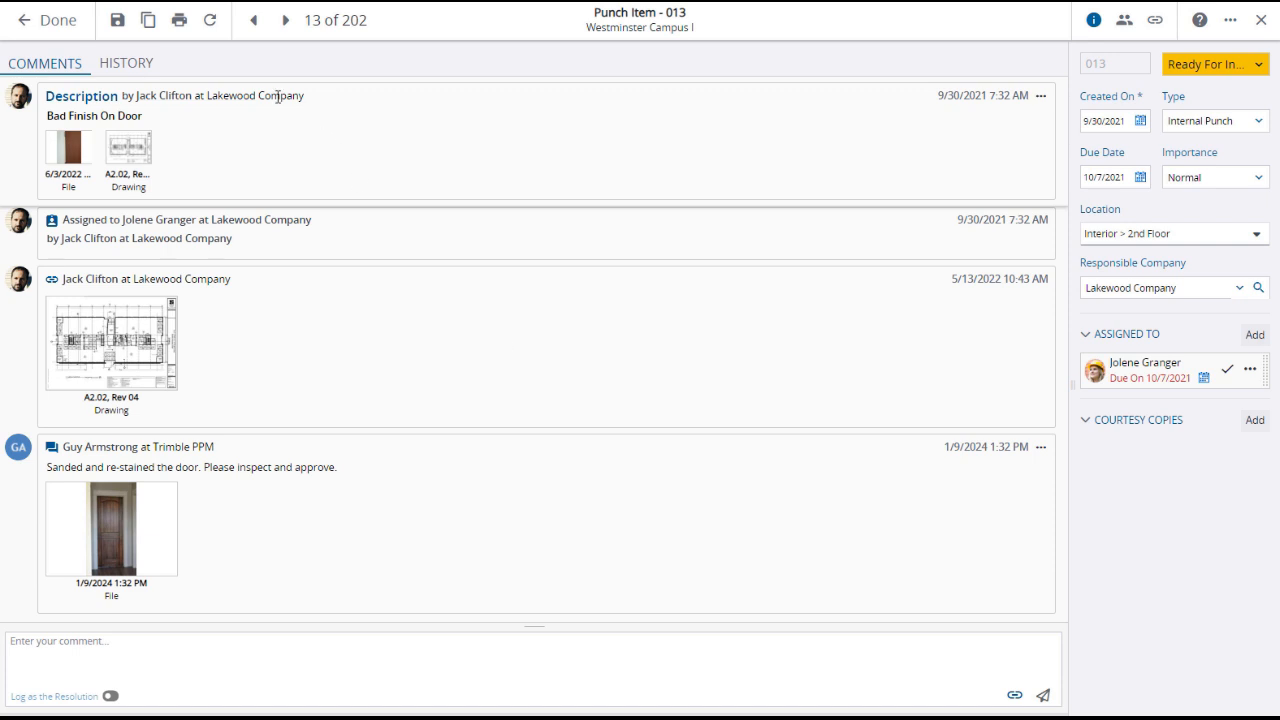
click(127, 74)
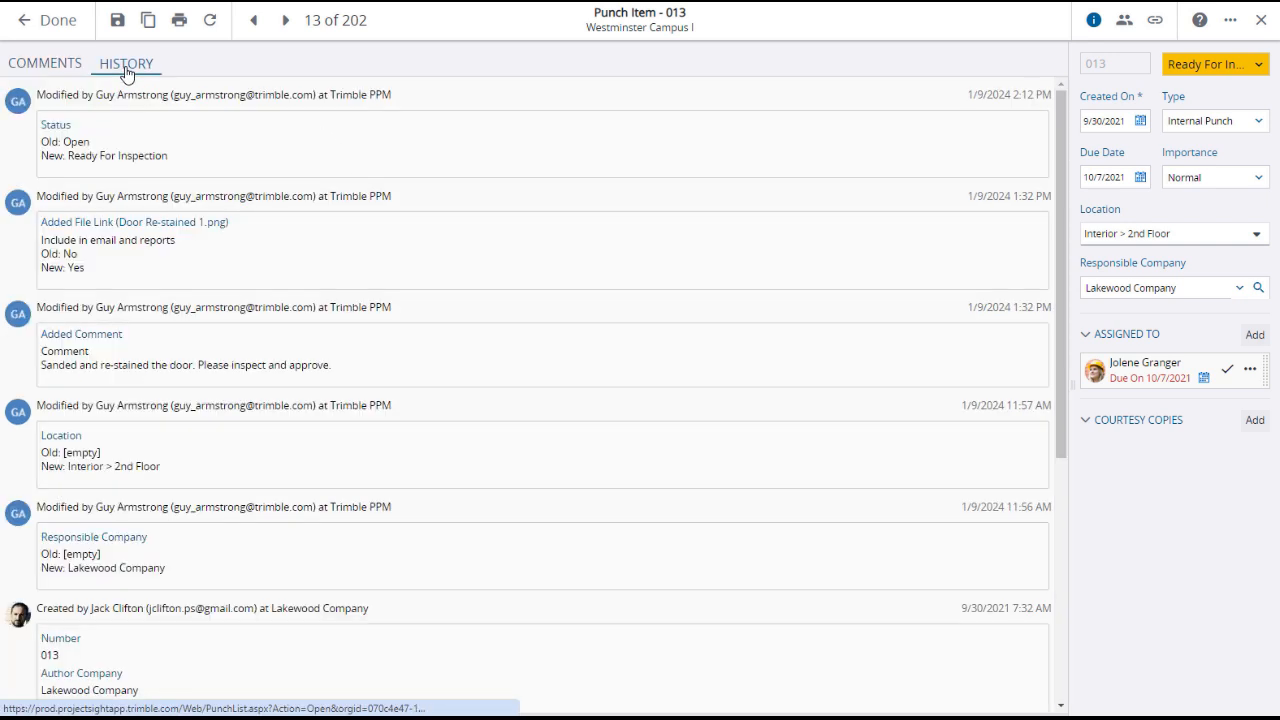
click(60, 74)
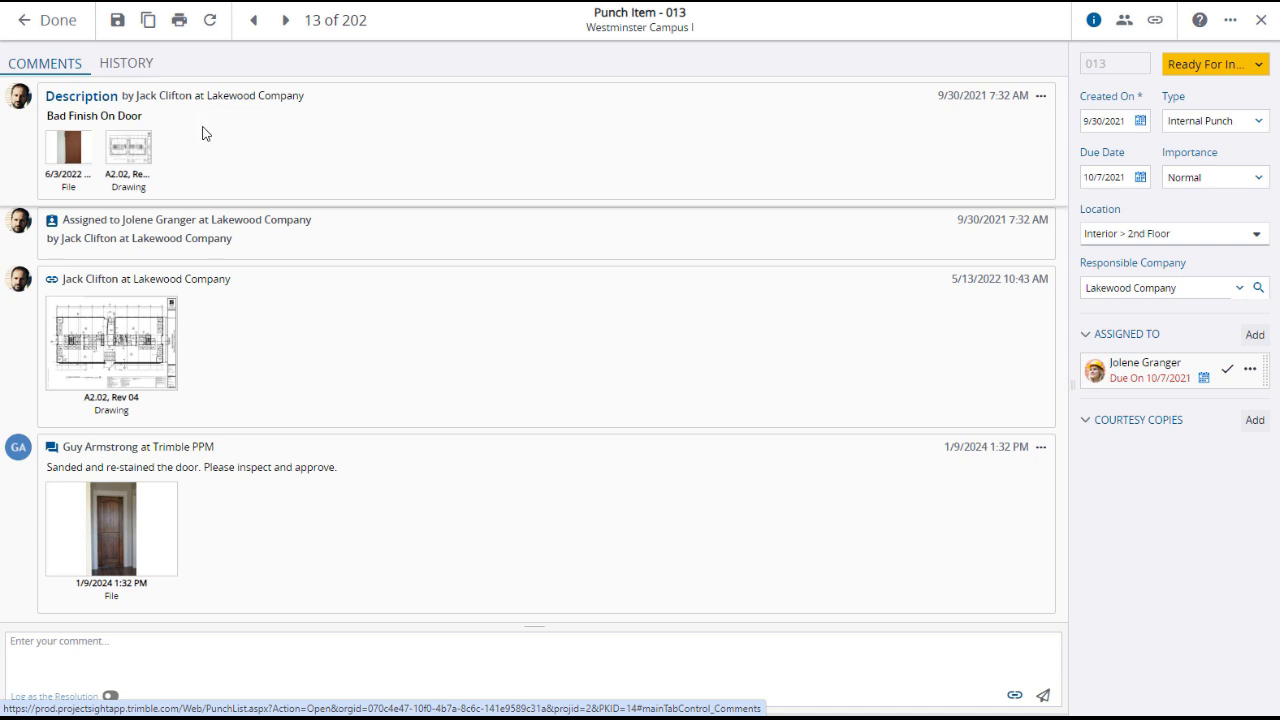
- Write the comment "Re-inspected and looks good." on punch item 013
click(260, 651)
text(Re-)
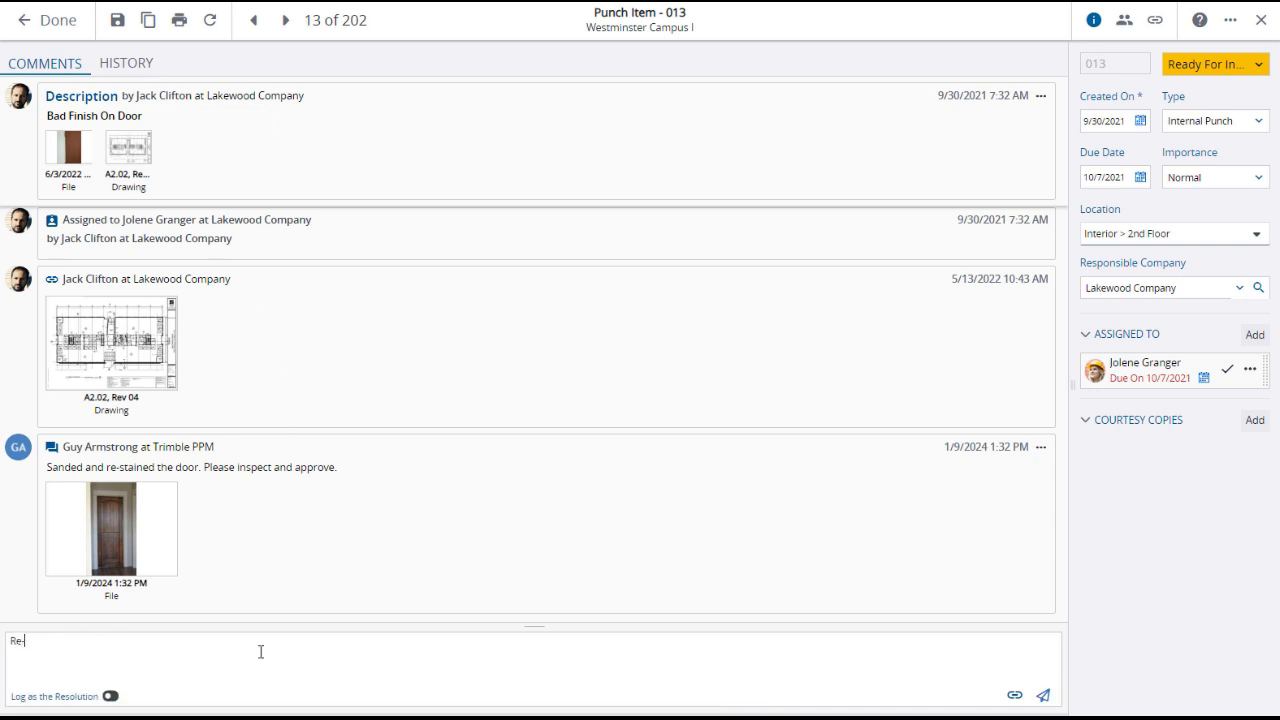
text(inspected and looks good.)
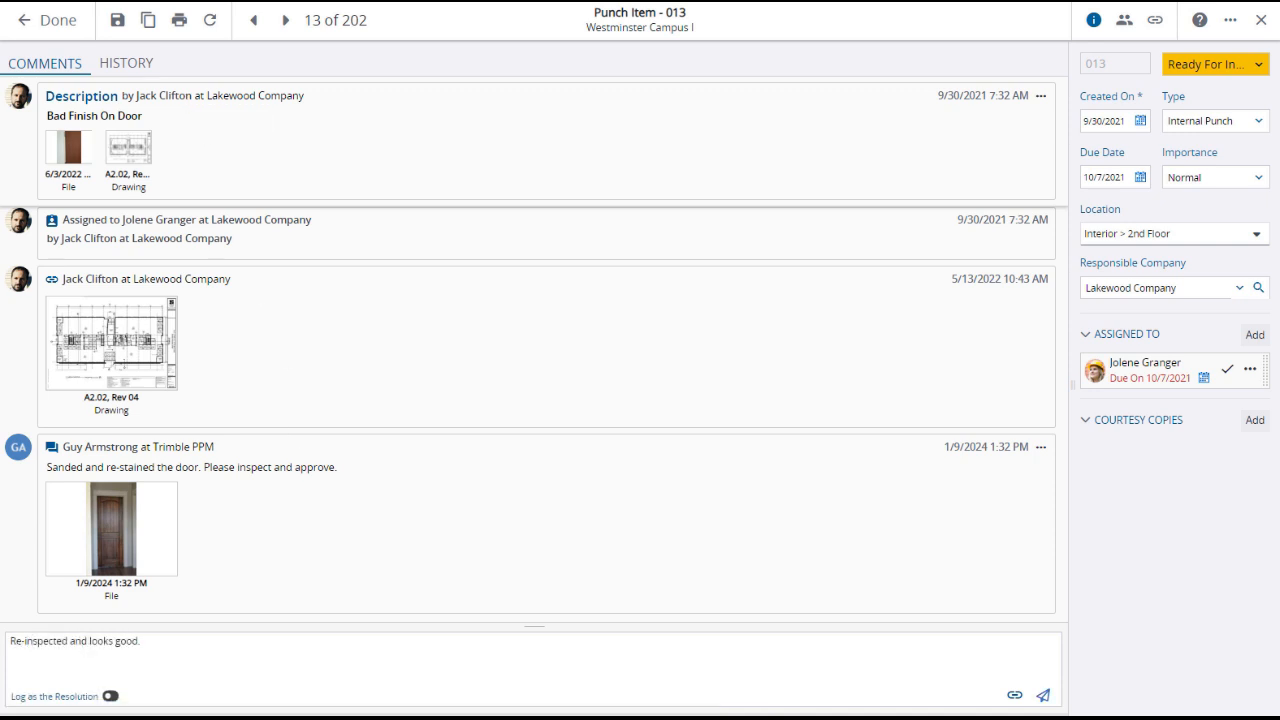
- Upload the Door Re-stained 1 image to the comment and post it as the punch item's resolution
click(1016, 697)
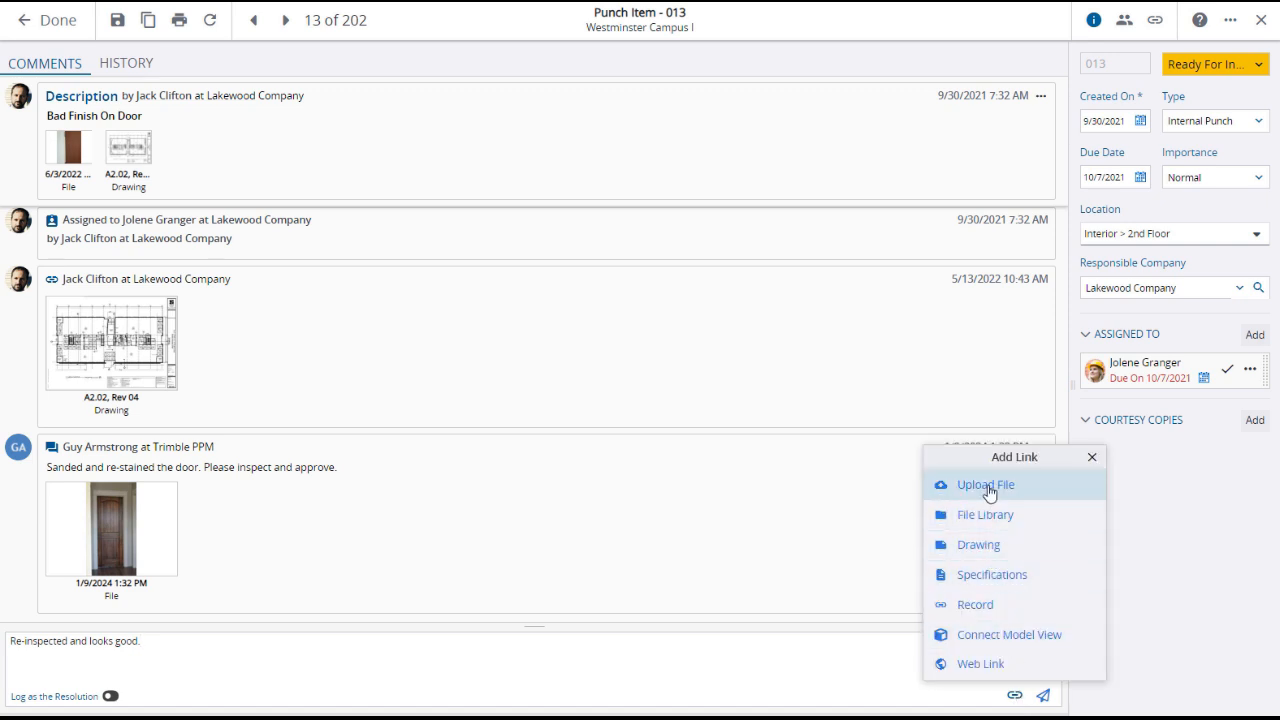
click(986, 488)
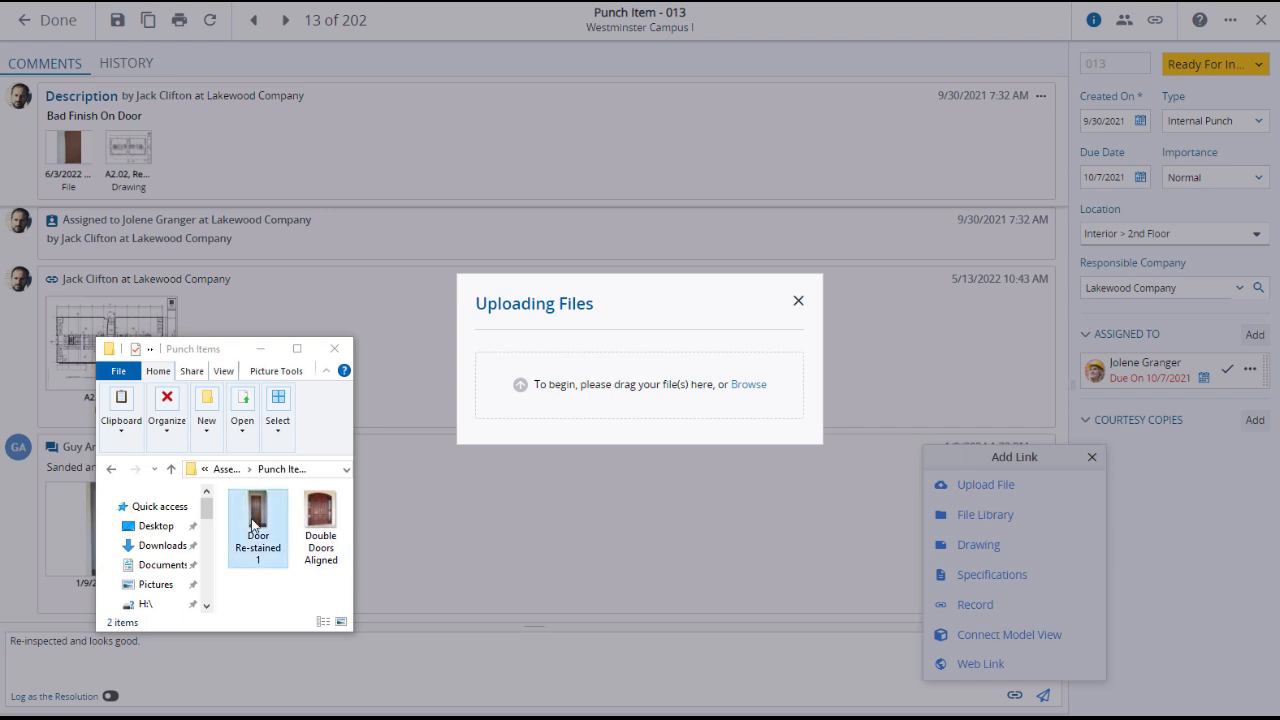
click(258, 520)
drag(492, 456, 632, 390)
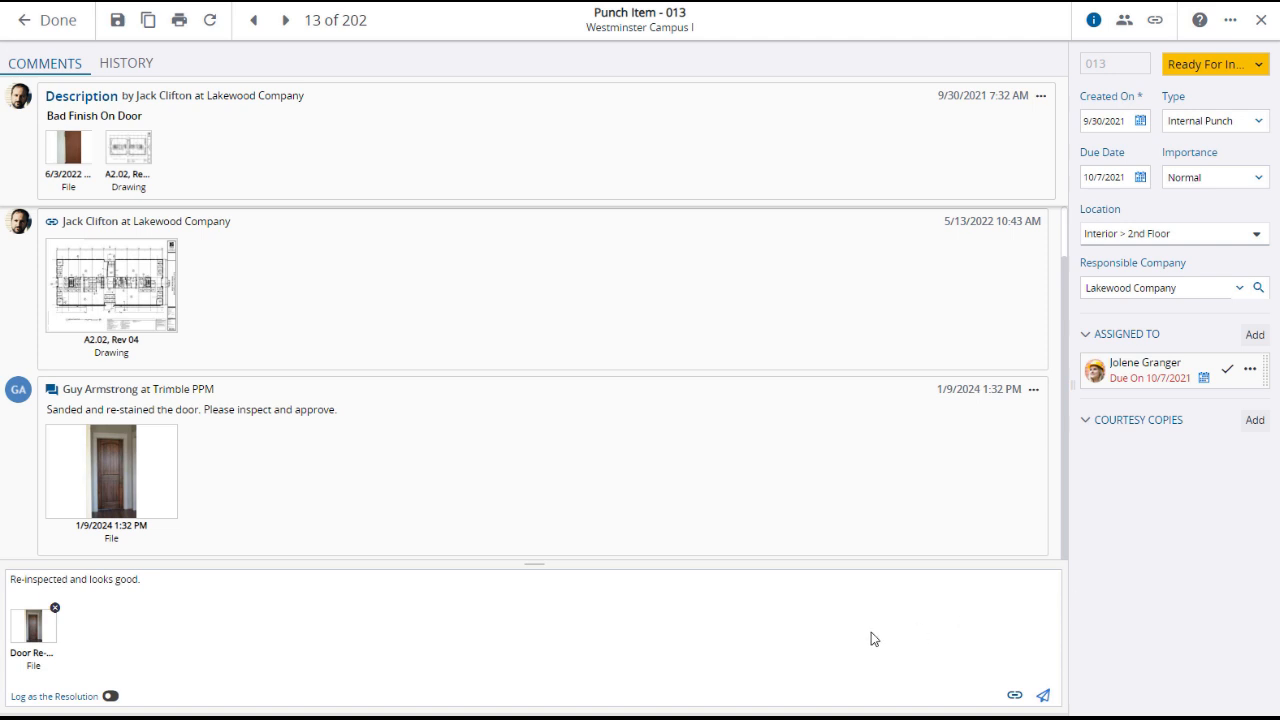
click(111, 697)
click(1043, 697)
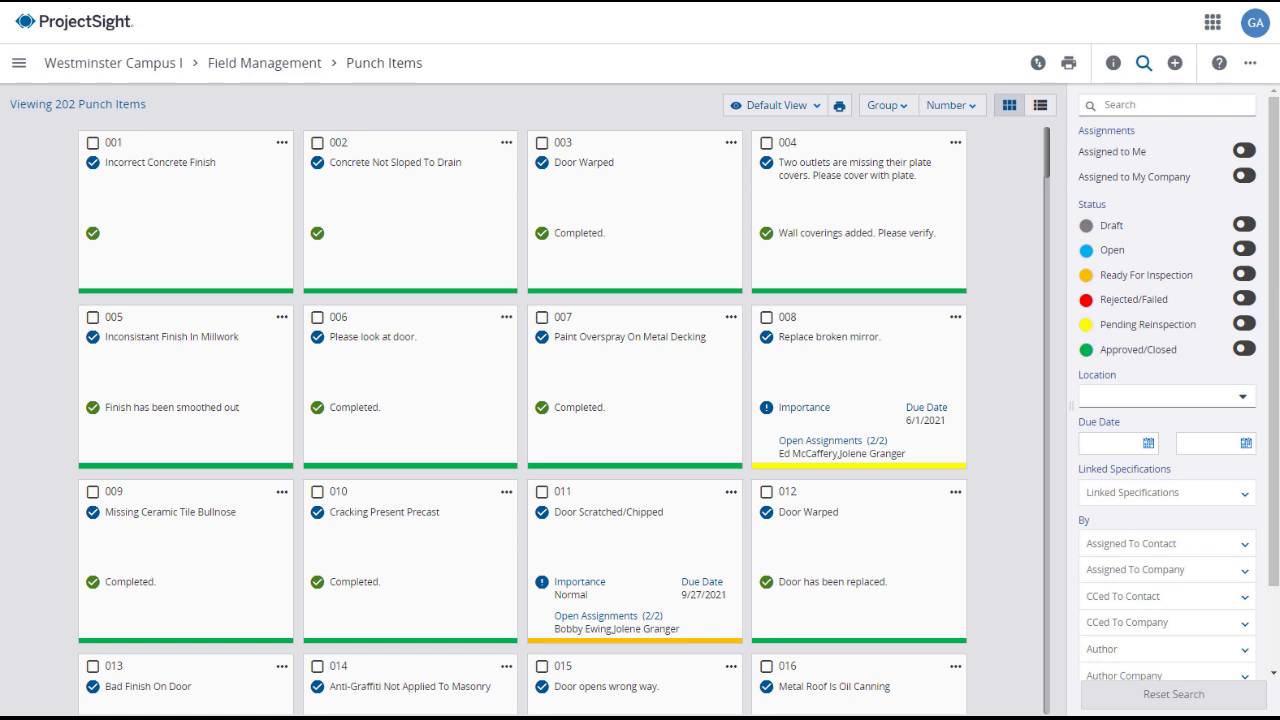
- Start a new punch item of type Internal Punch with Normal importance
click(1175, 64)
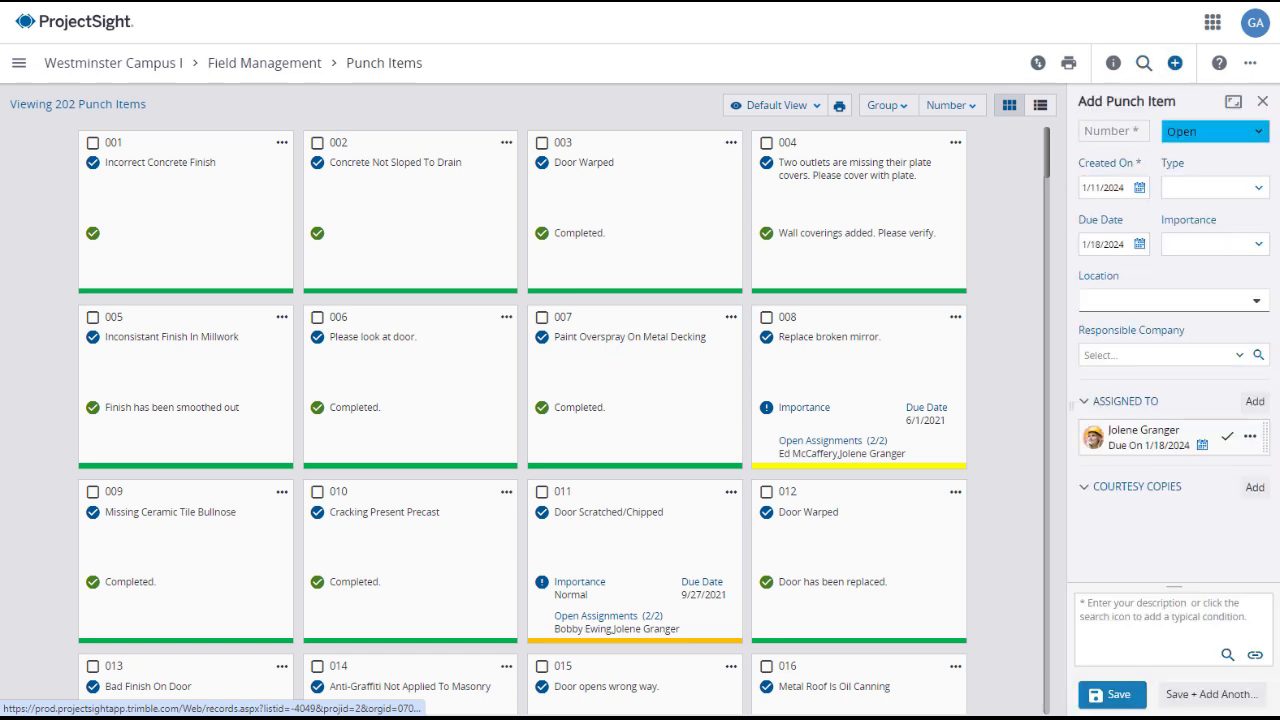
click(1259, 189)
click(1229, 229)
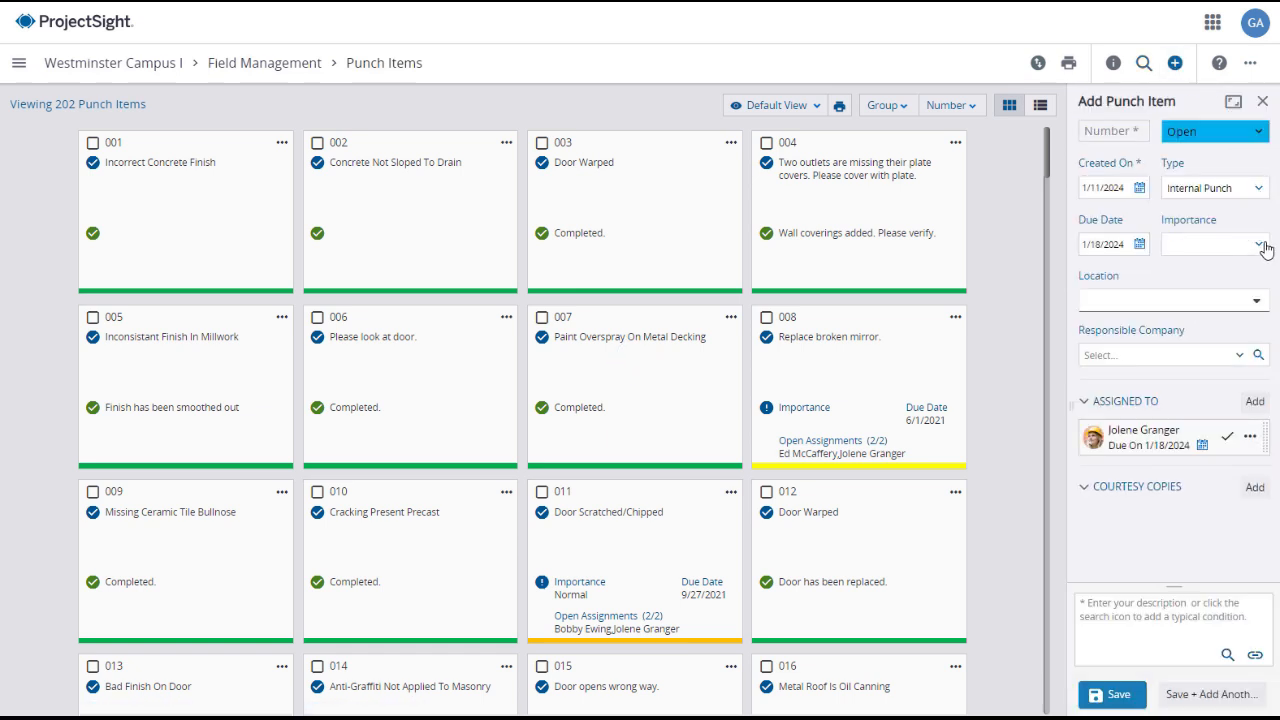
click(1265, 248)
click(1229, 304)
- Set the new punch item's location to Interior > 3rd Floor and its responsible company to Lakewood Company
click(1256, 304)
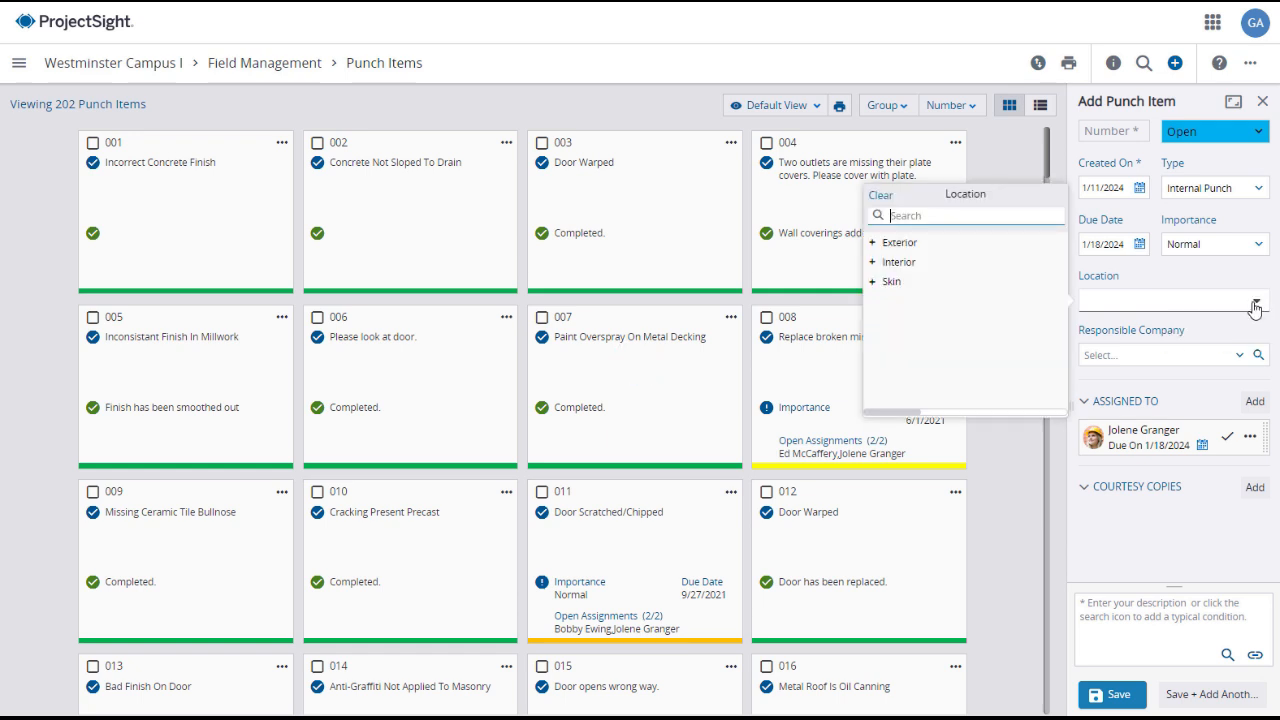
click(872, 264)
click(920, 322)
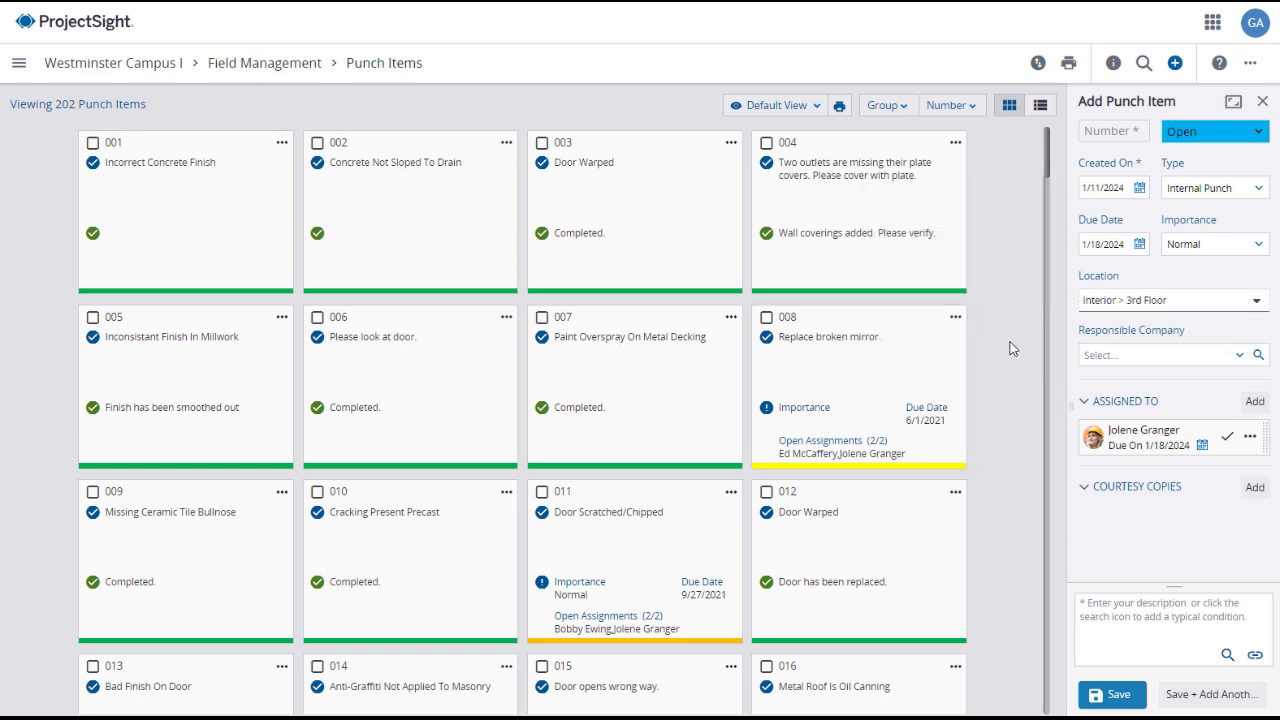
click(1240, 356)
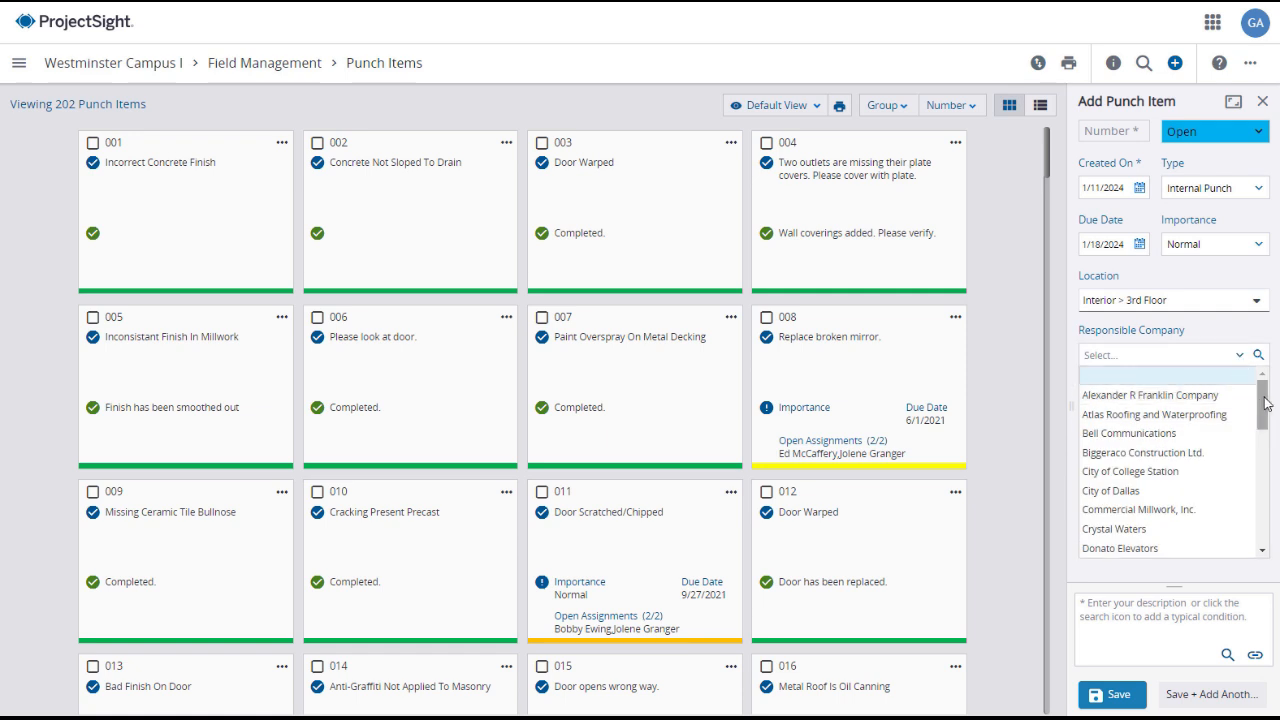
drag(1264, 403, 1262, 476)
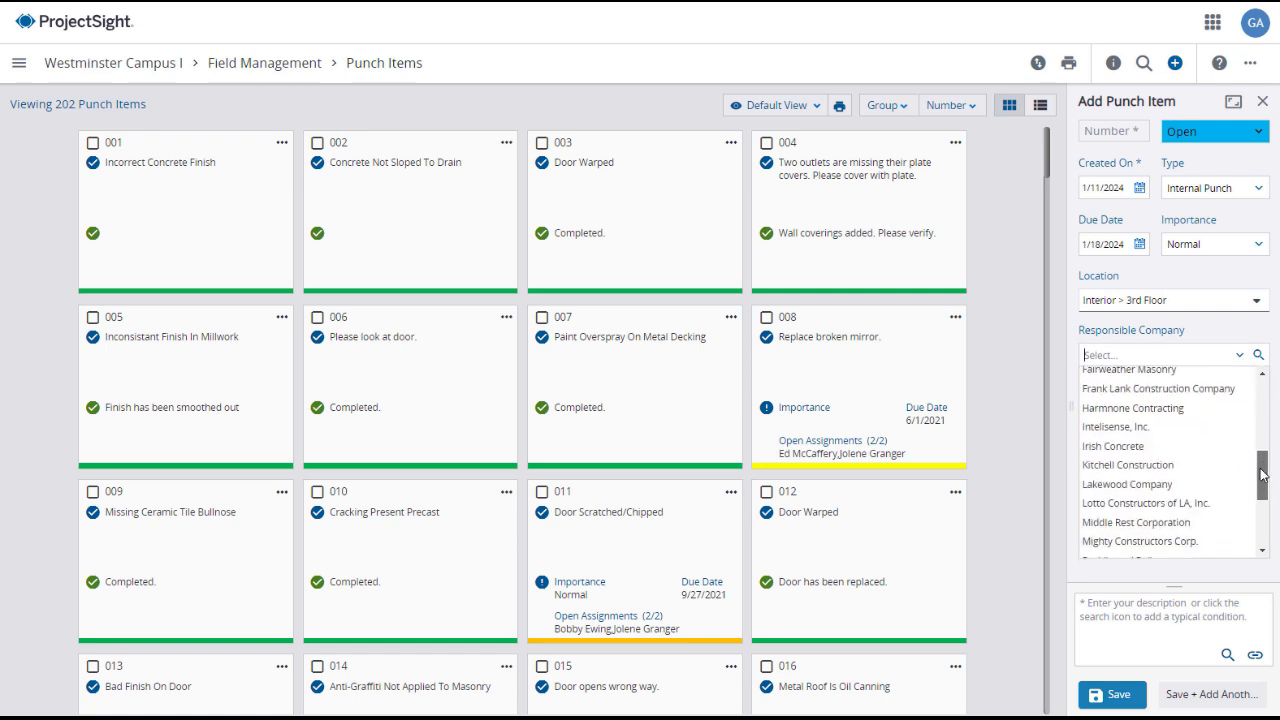
click(1183, 484)
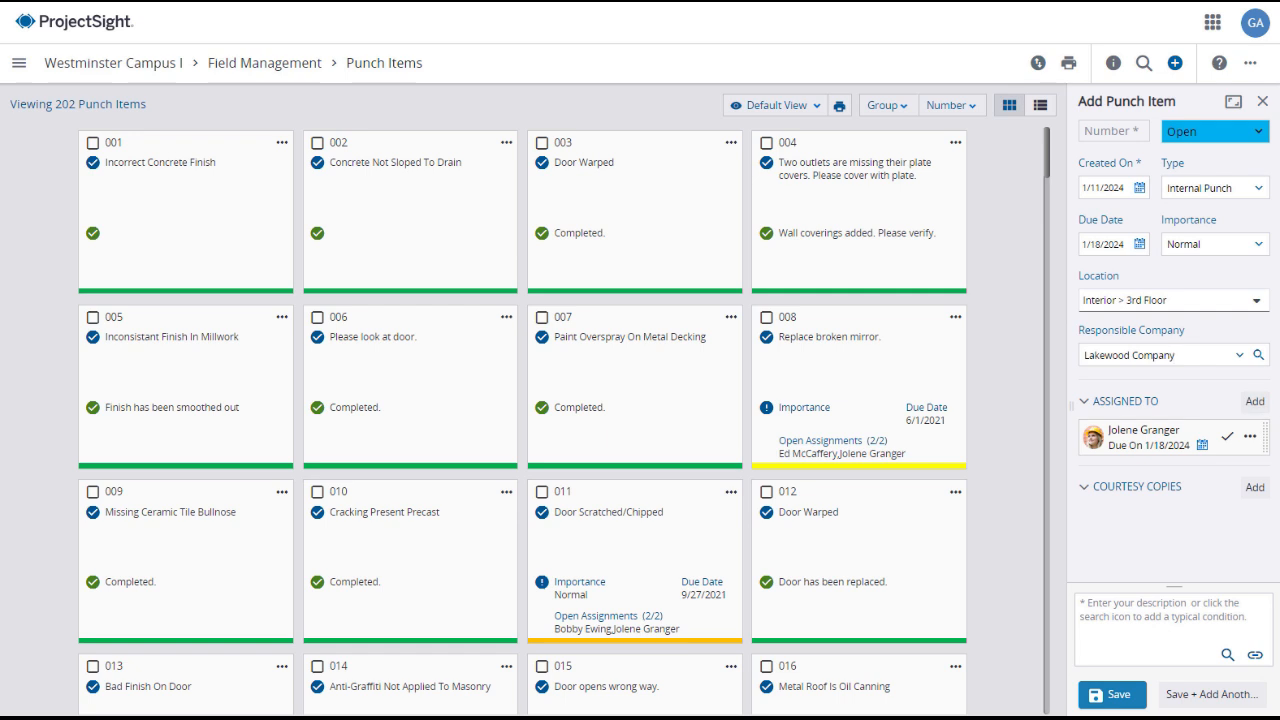
- Enter "Deadbolt needed on door." as the new punch item's description
click(1216, 612)
text(Deadbolt needed on)
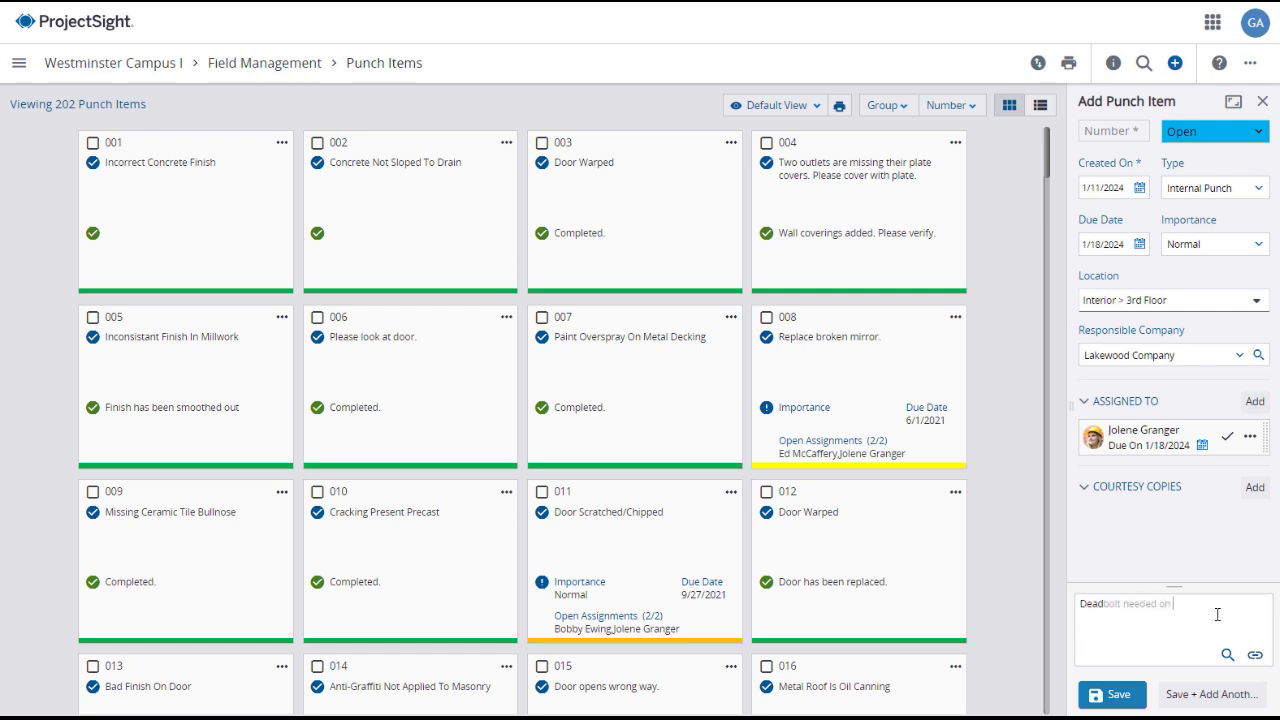
key(Tab)
text(door.)
- Link the current version of drawing A2.03 (LEVEL 3 FLOOR PLAN) to the description and save the punch item
click(1255, 655)
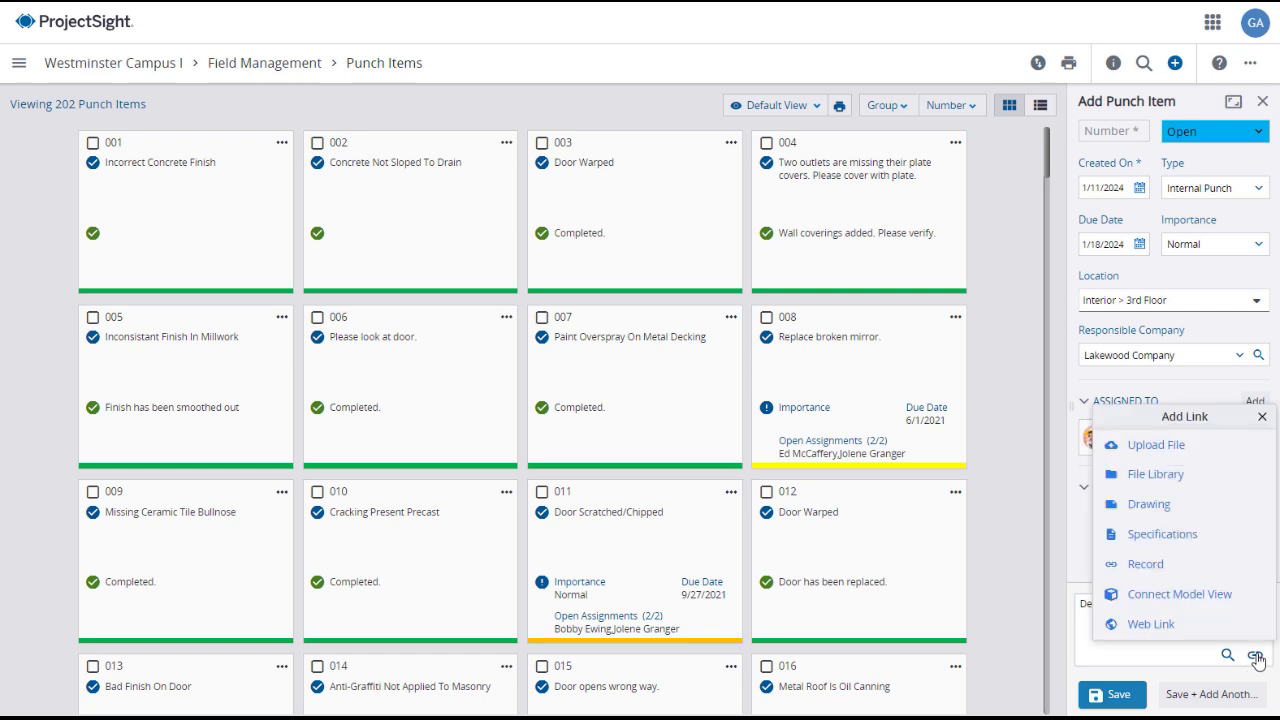
click(1195, 507)
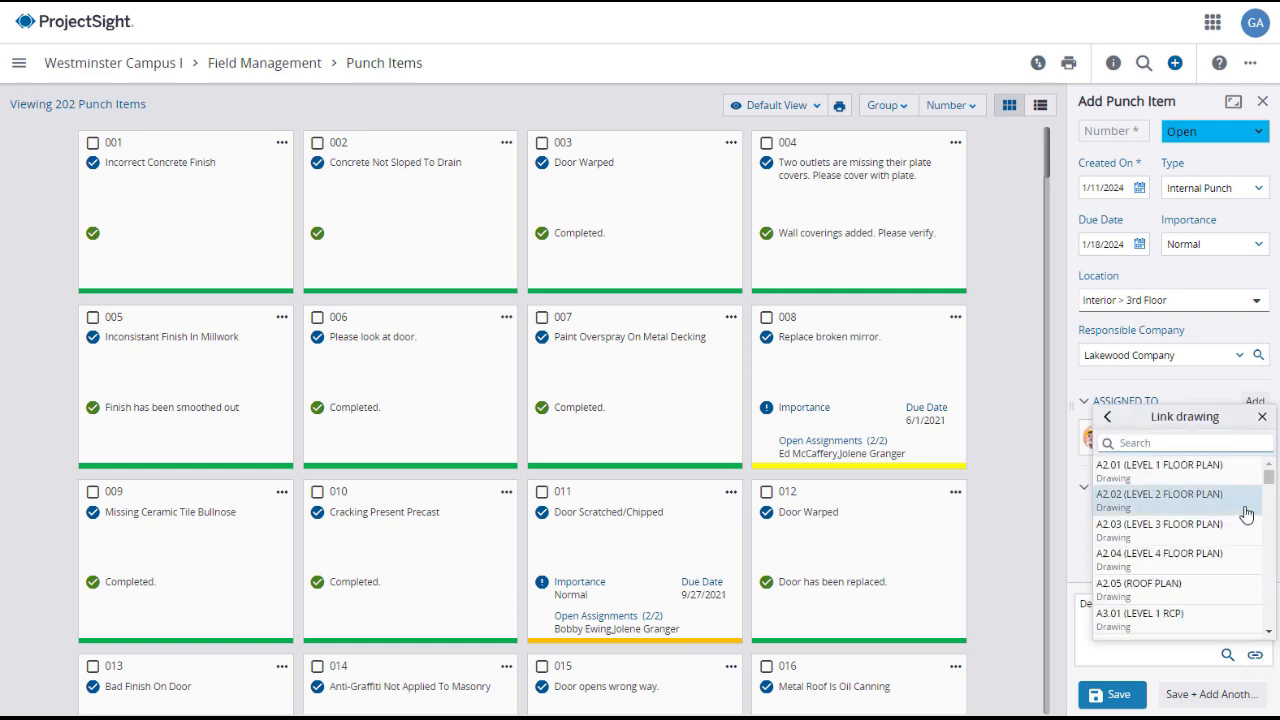
click(1222, 530)
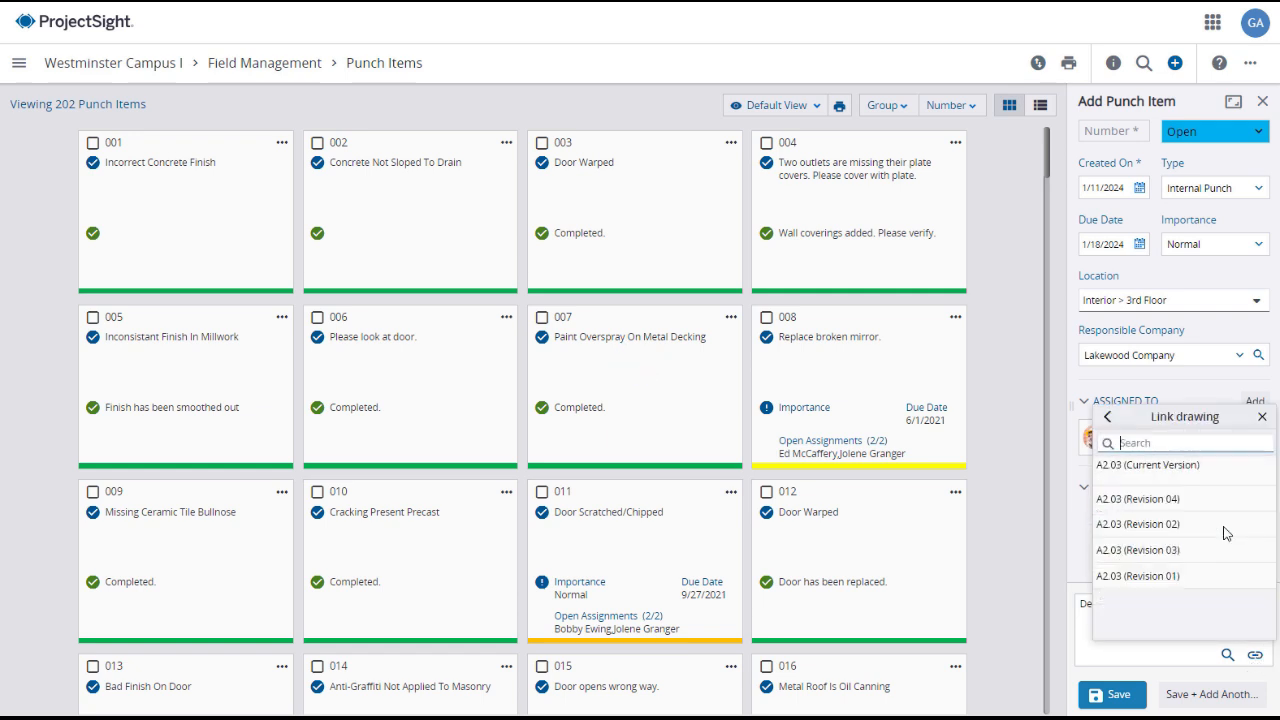
click(1177, 483)
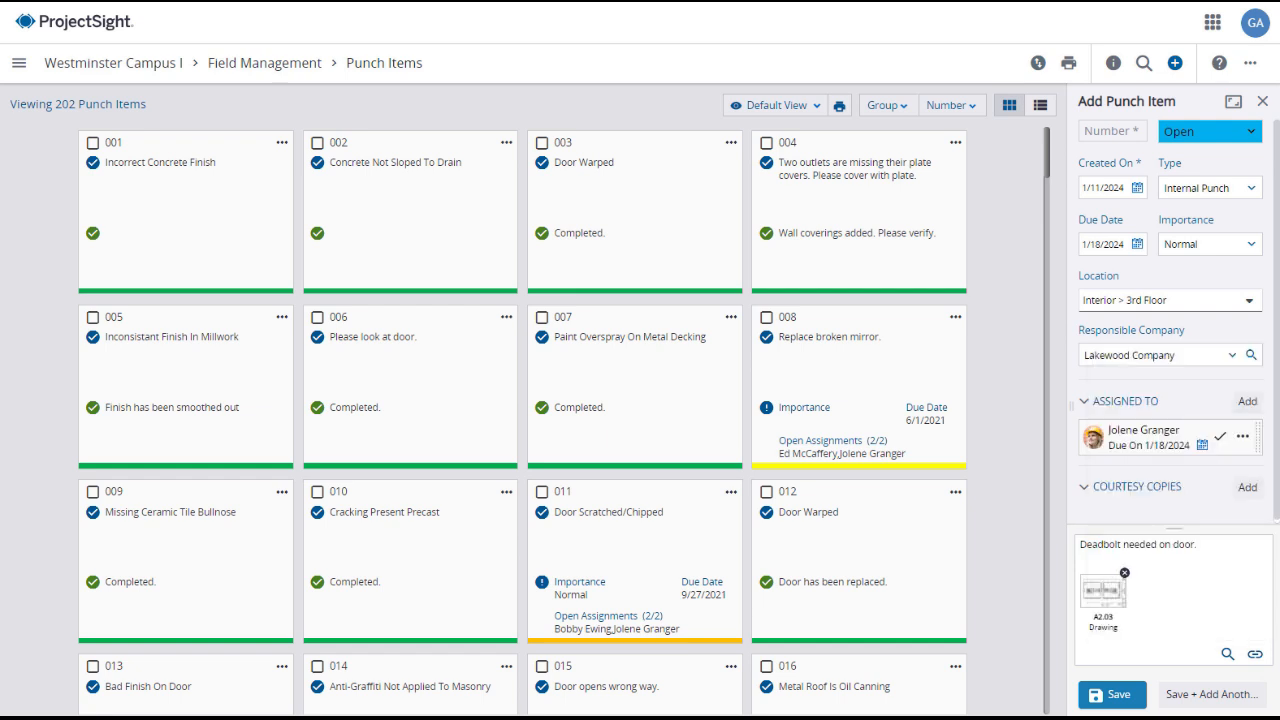
click(1116, 700)
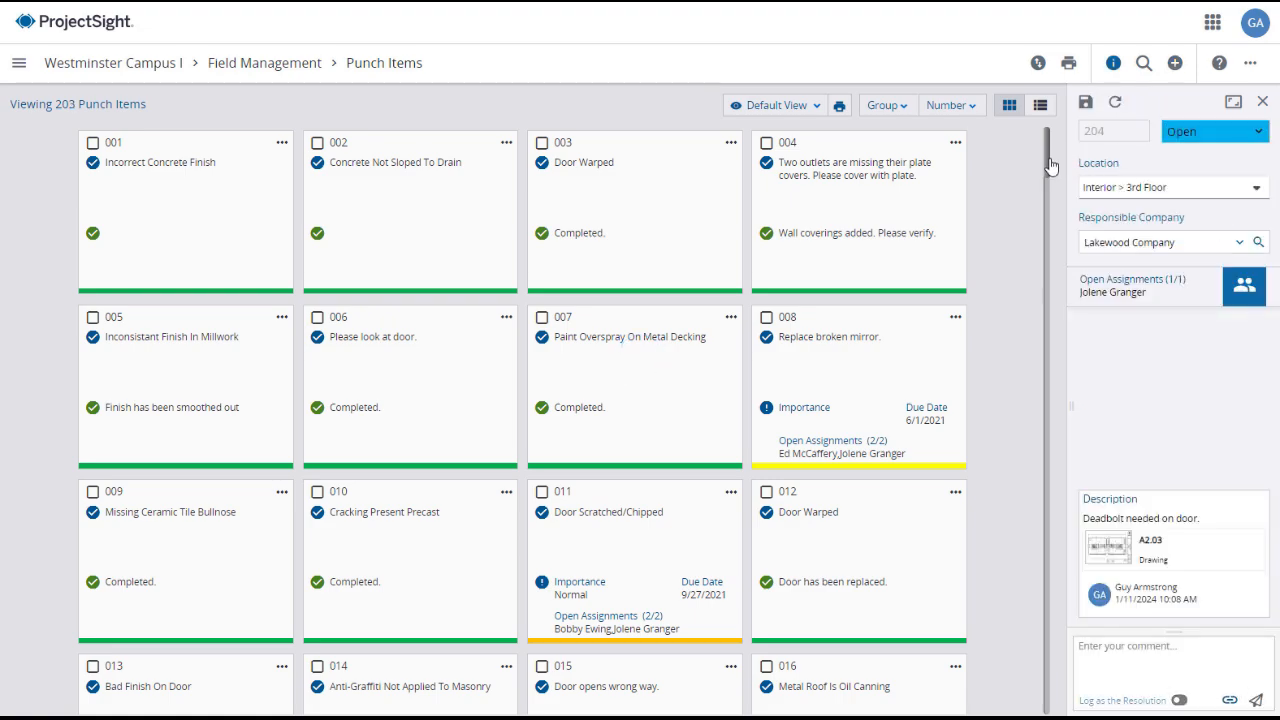
- Find the new "Deadbolt needed on door." punch item at the end of the list and open its full record
scroll(1050, 170, down, 1)
drag(1054, 269, 1016, 719)
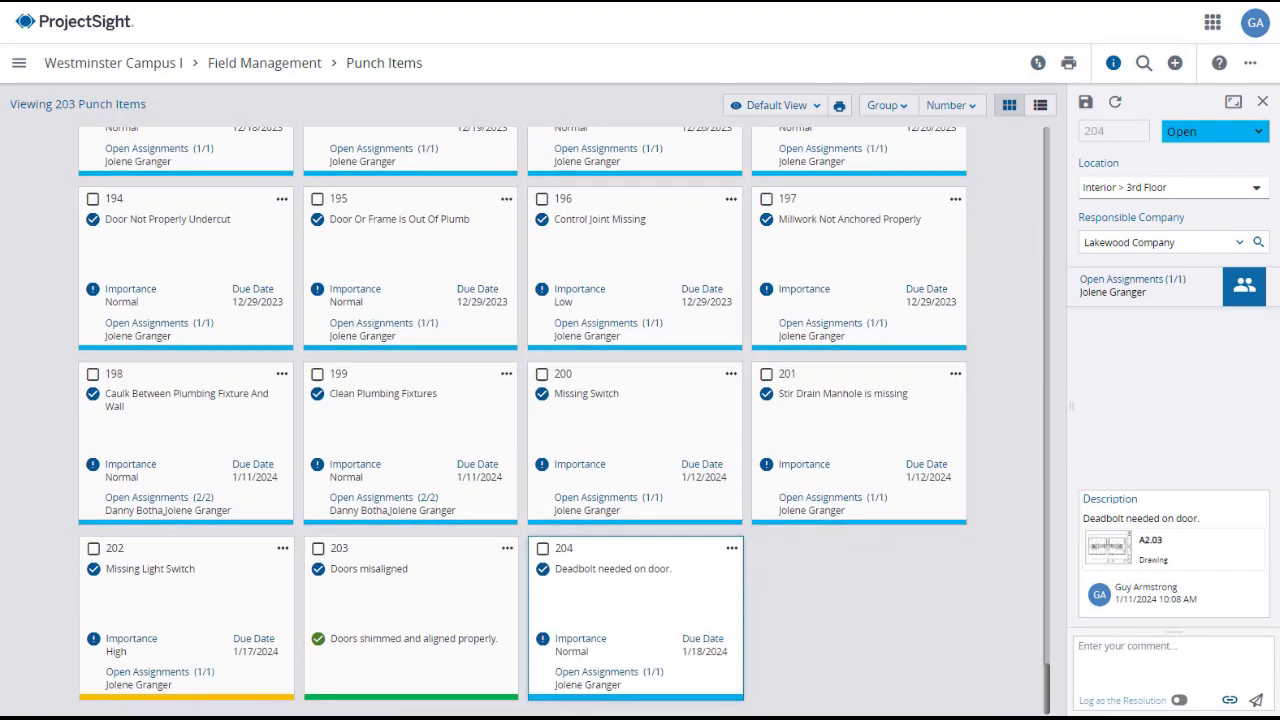
double_click(681, 615)
click(1233, 104)
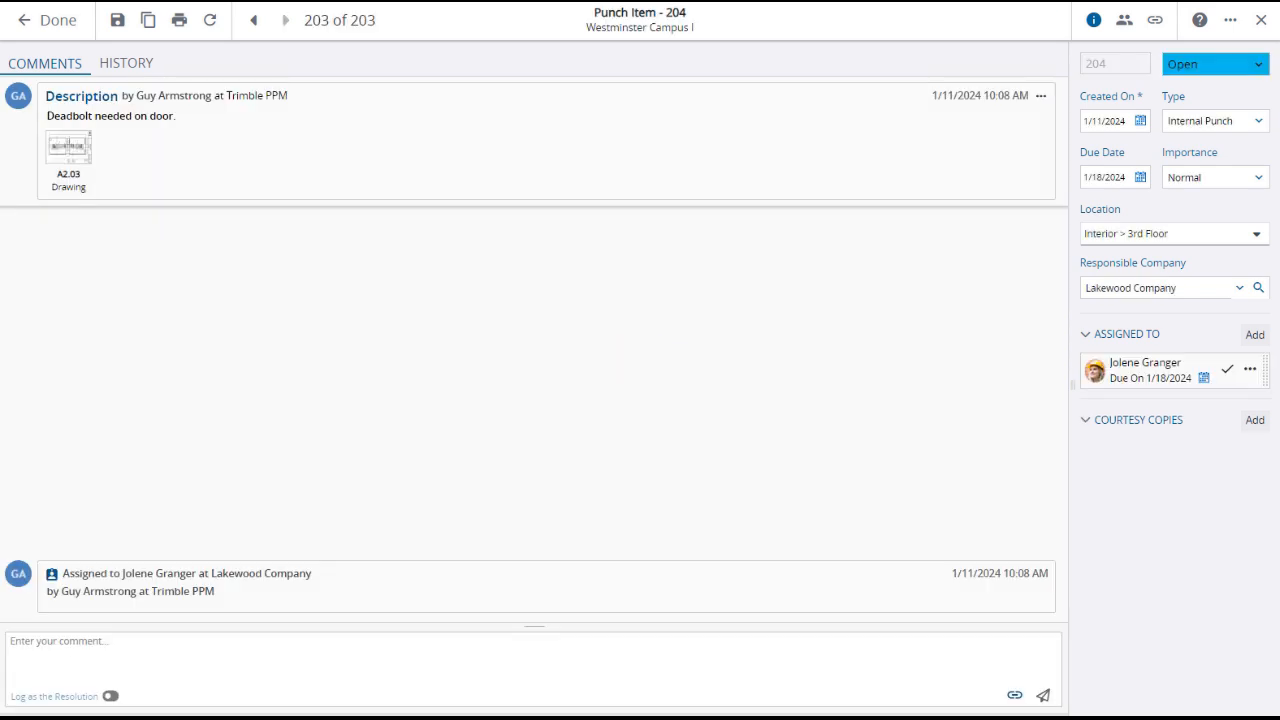
- Post "Deadbolt installed, key is in lock." with the Deadbolt Installed photo file attached, logged as the punch item's resolution
click(150, 647)
text(Dea)
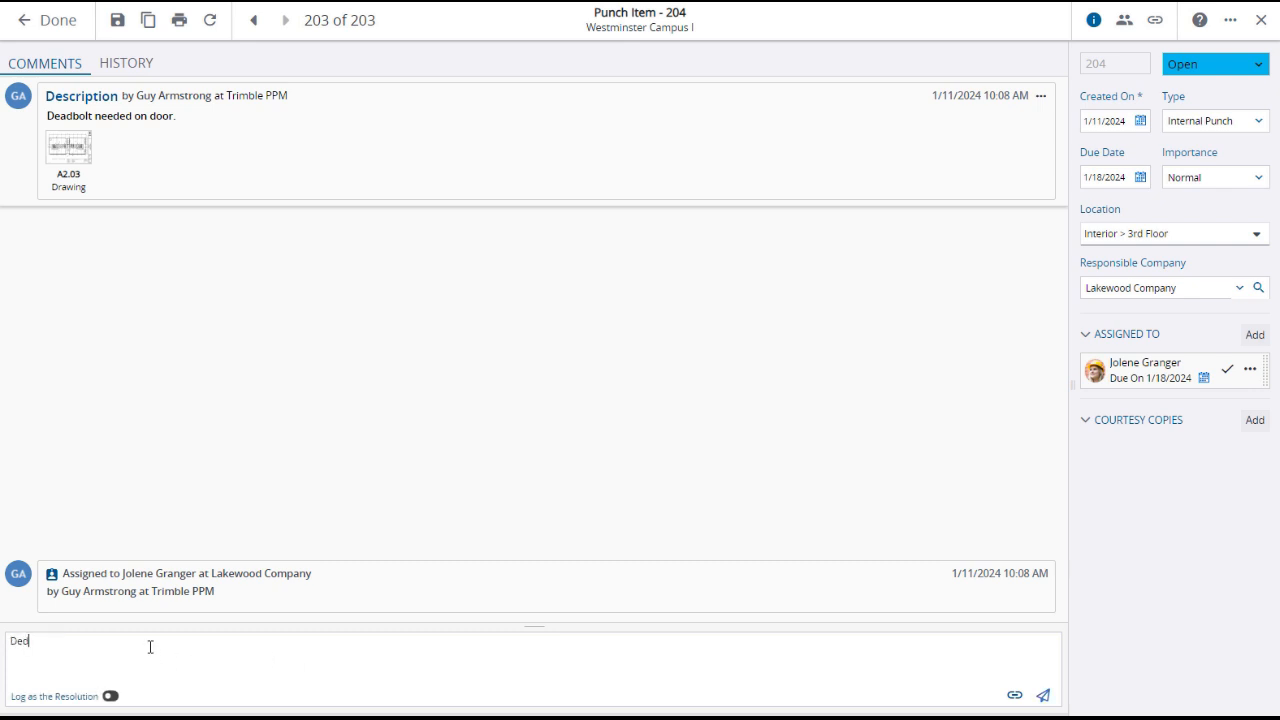
text(dbolt installed, key is in lock.)
click(1013, 696)
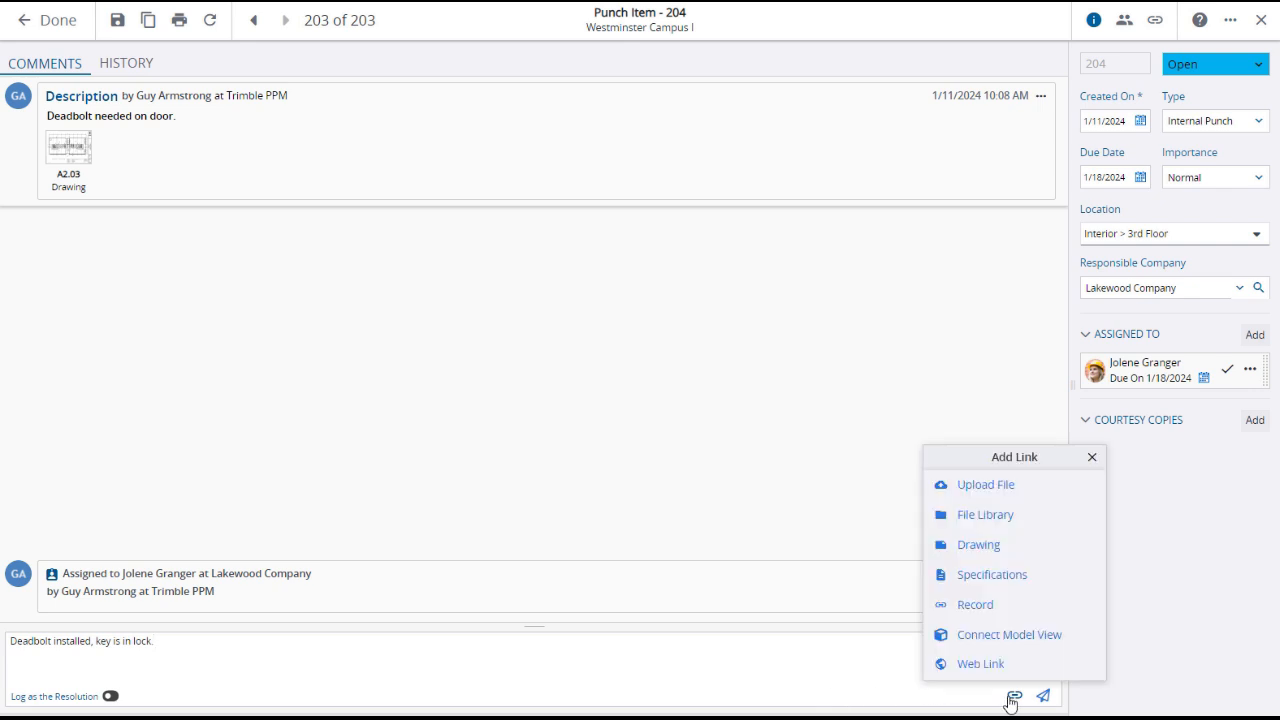
click(997, 488)
drag(260, 518, 698, 386)
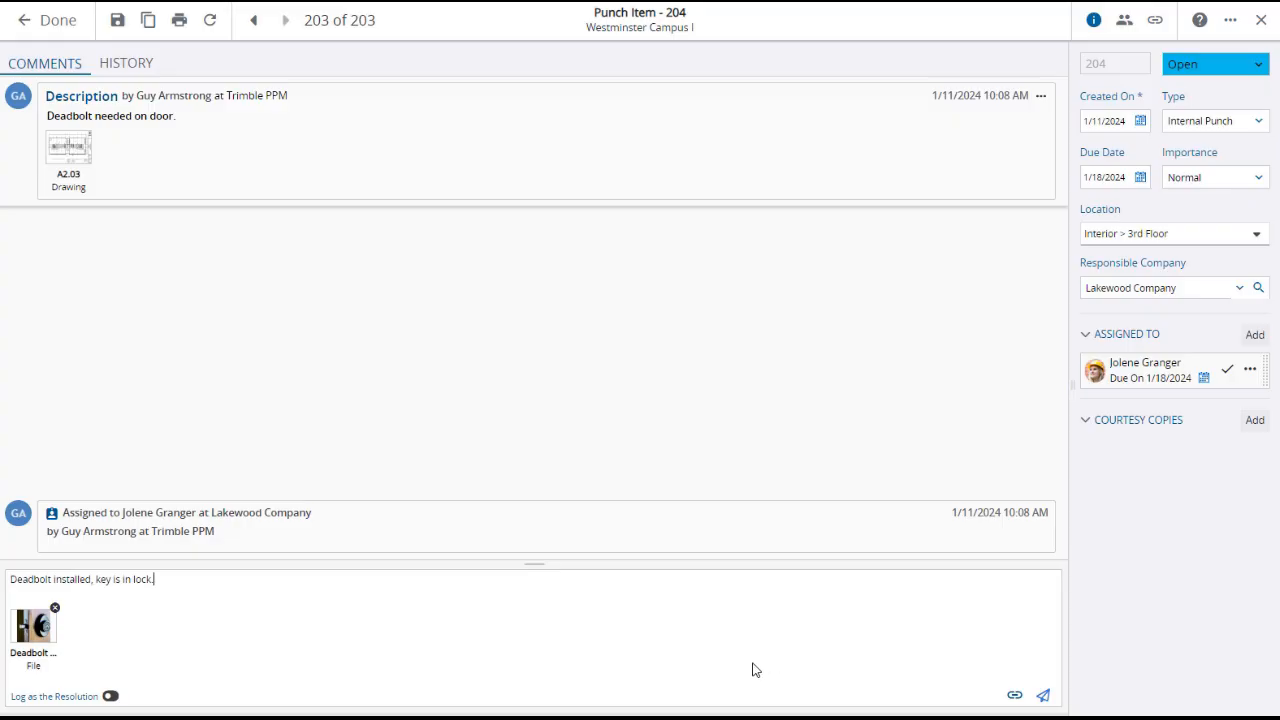
click(112, 697)
click(1043, 695)
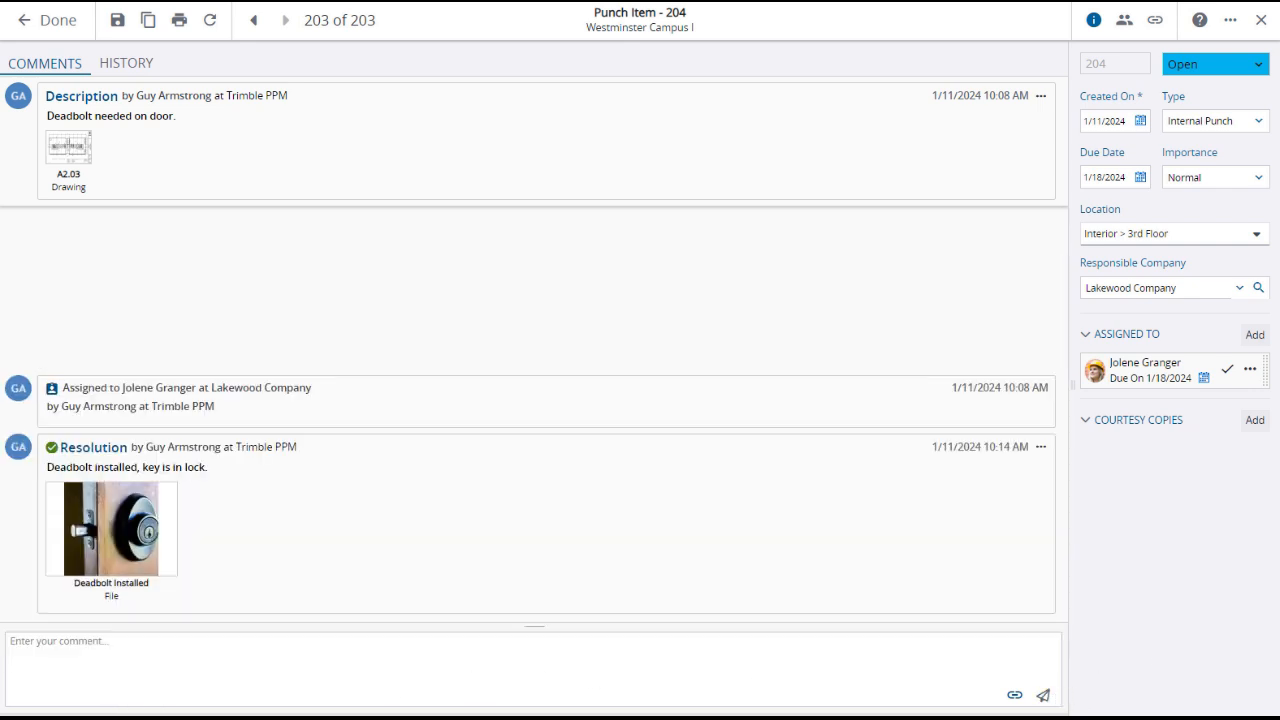
- Set punch item 204's status to Ready For Inspection, save it and close the record
click(1258, 70)
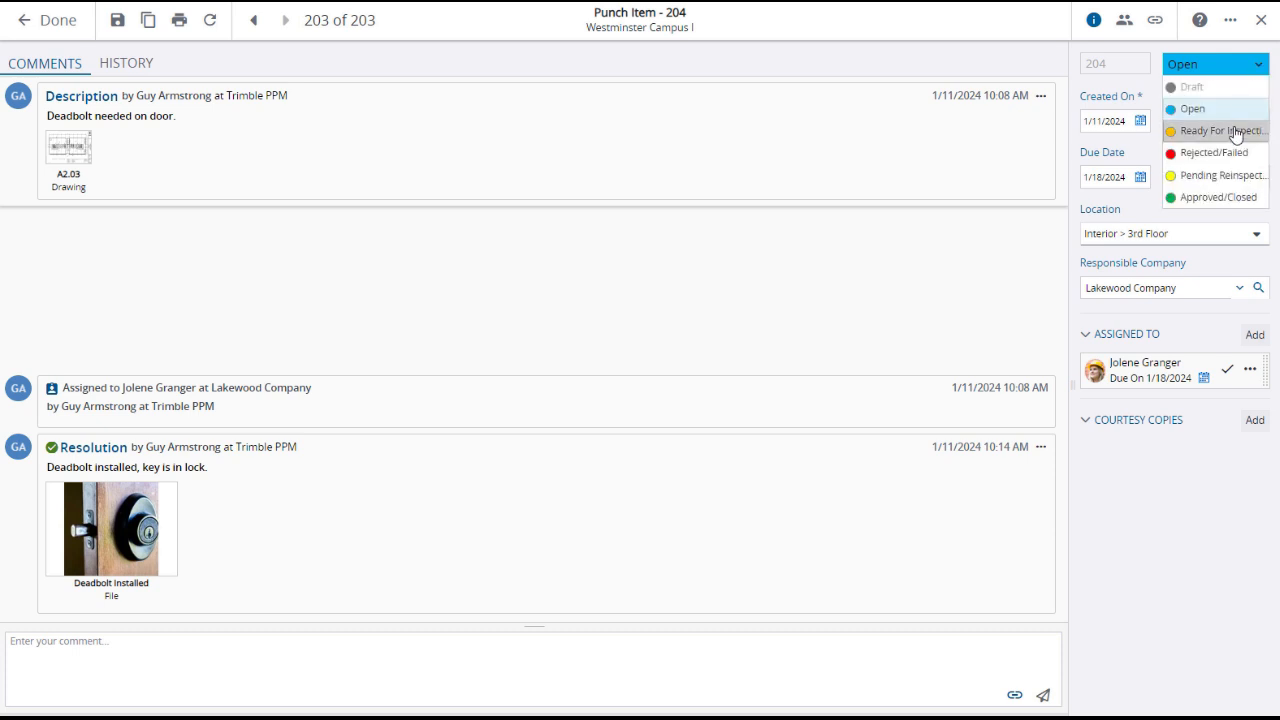
click(1236, 133)
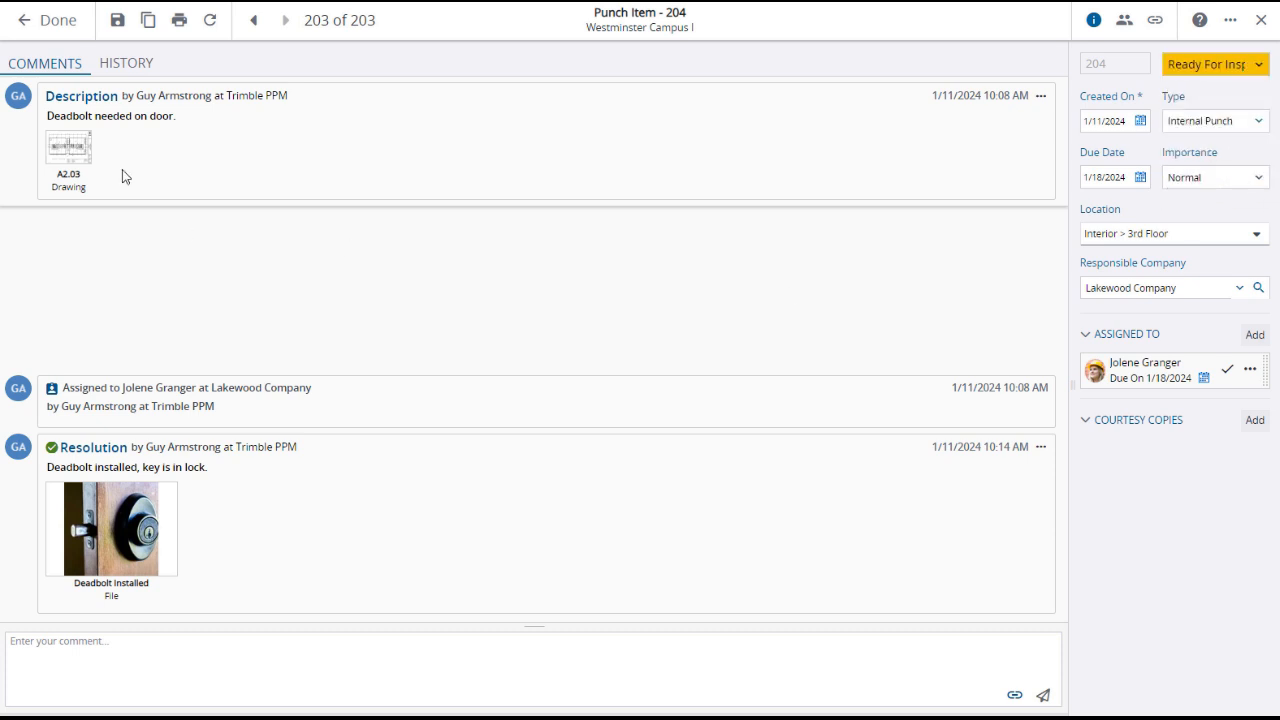
click(117, 24)
click(44, 30)
- Post the comment "Inspected work, looks good." on punch item 204
click(120, 643)
text(Inspec)
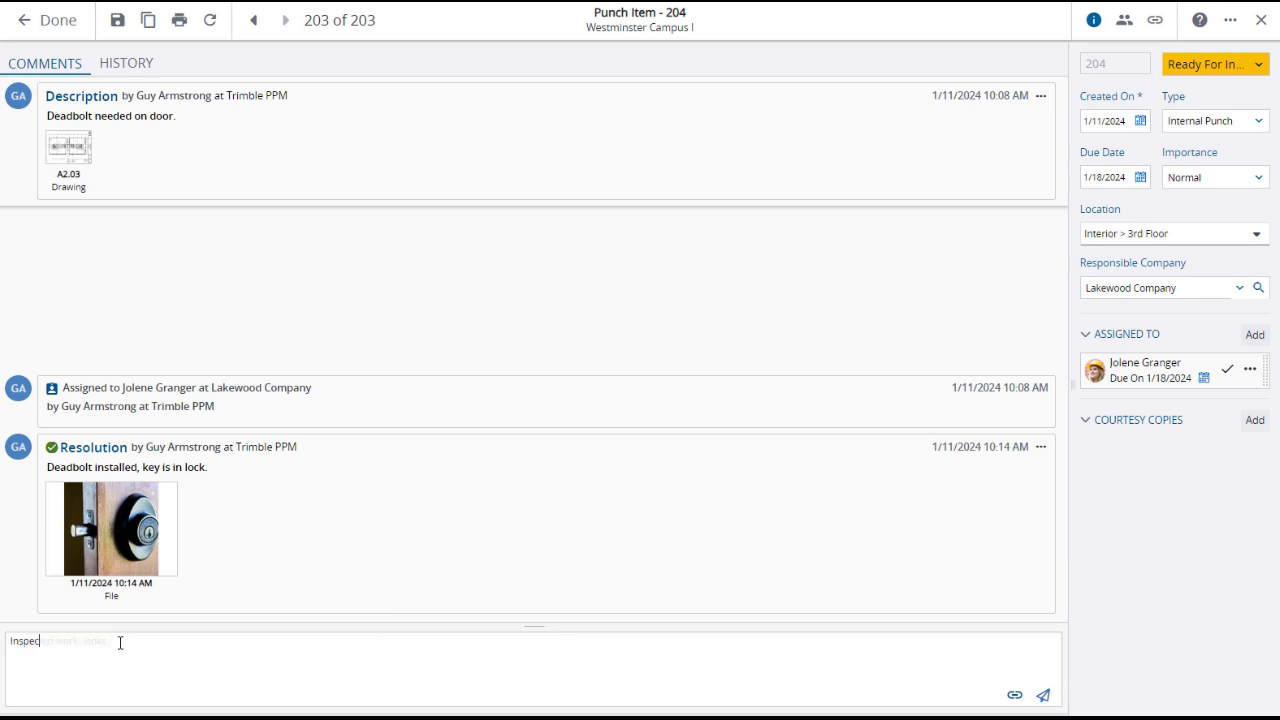
text(ted work, looks good)
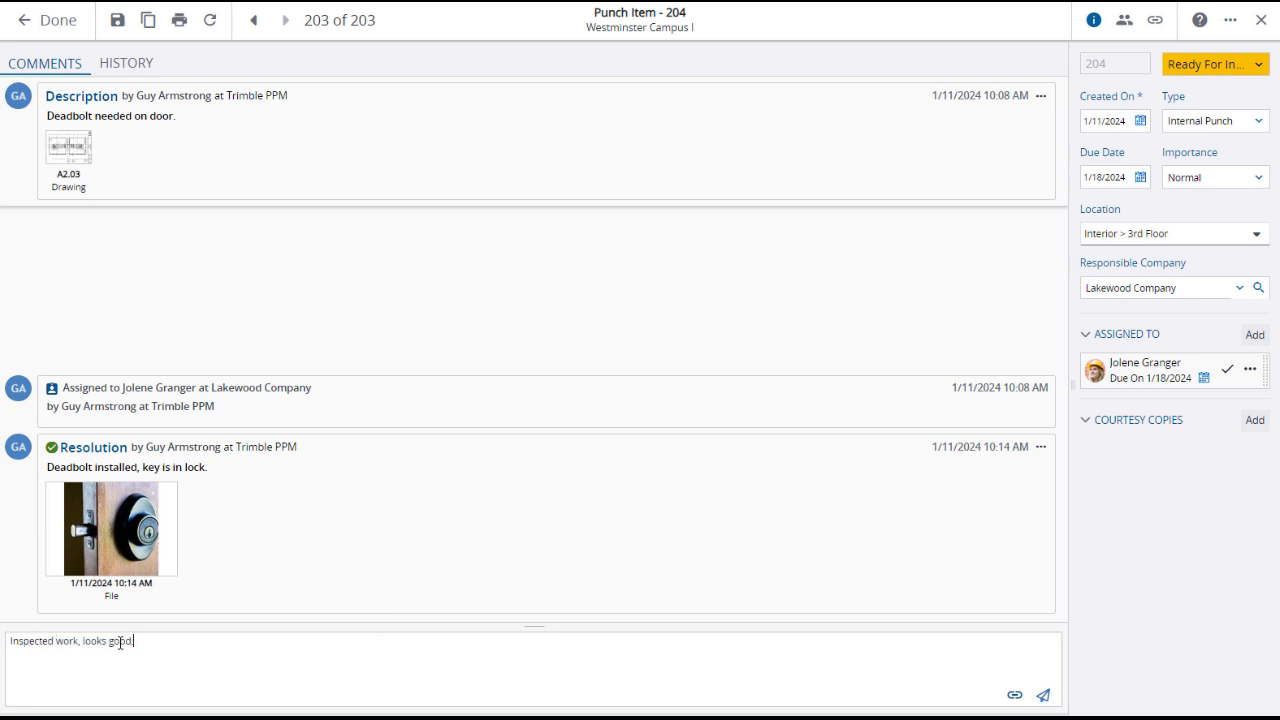
click(1043, 700)
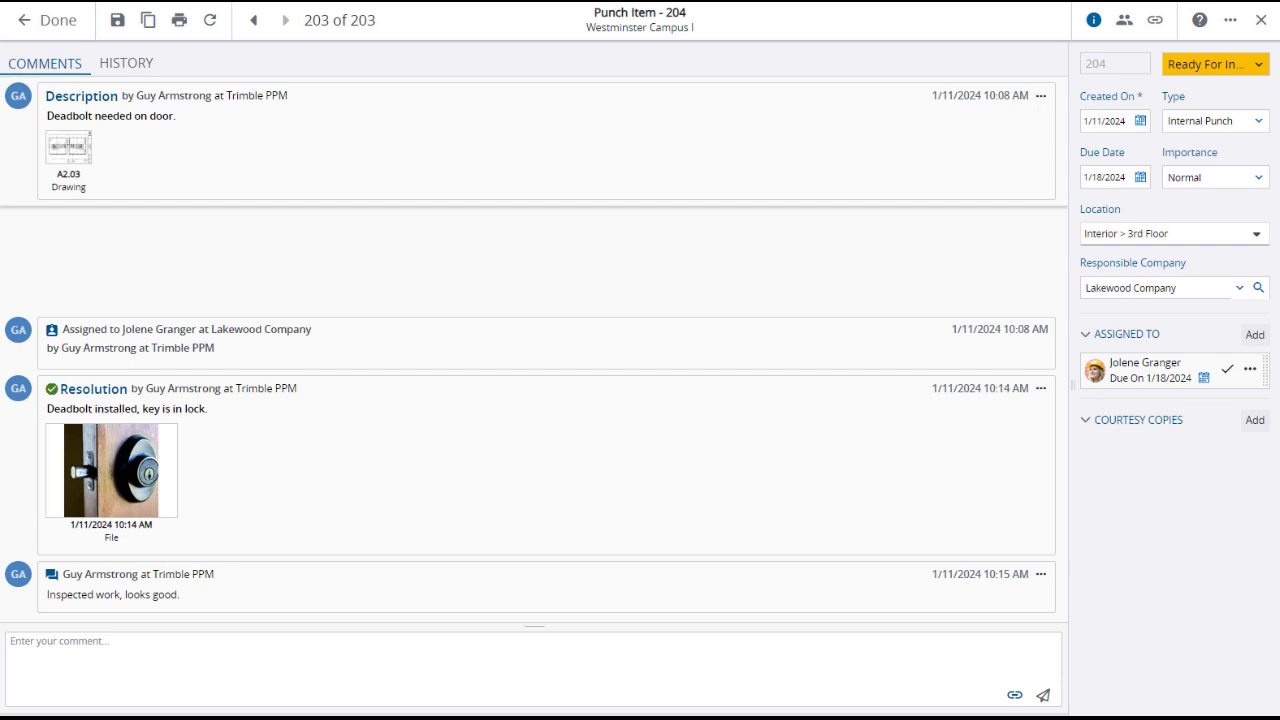
- Set punch item 204's status to Approved/Closed, save it and close the record
click(1259, 65)
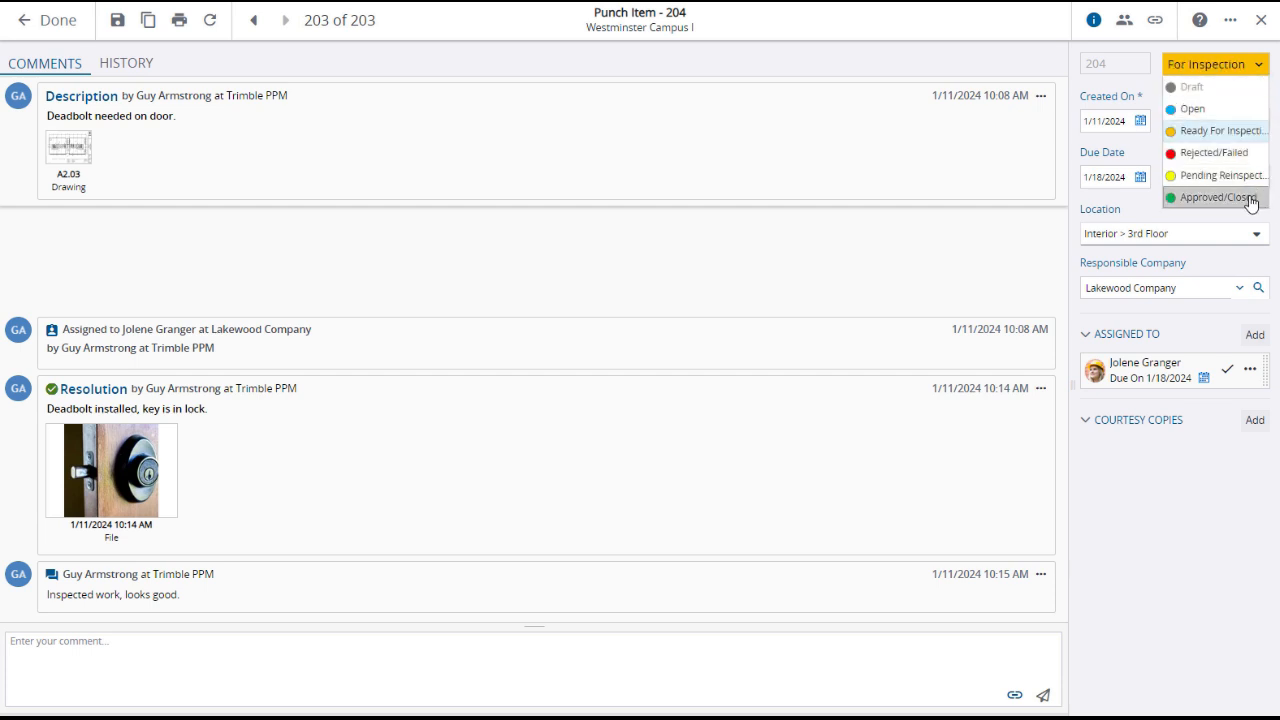
click(1218, 197)
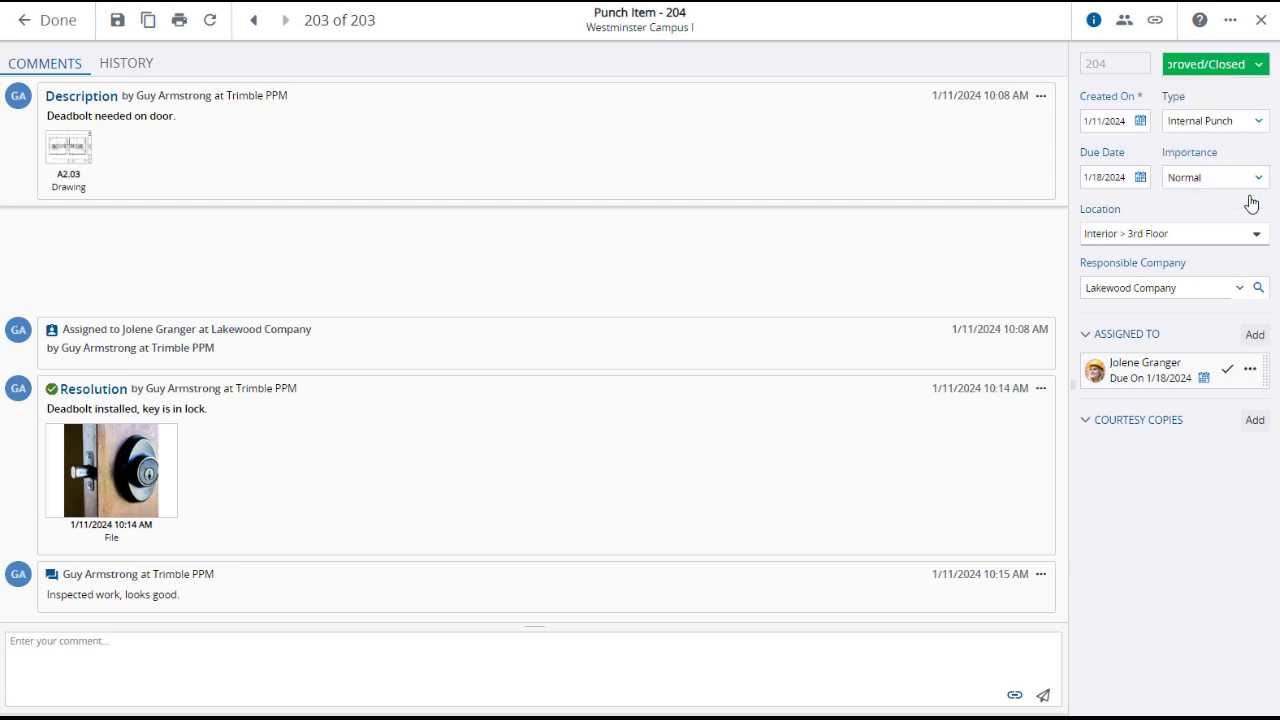
click(110, 28)
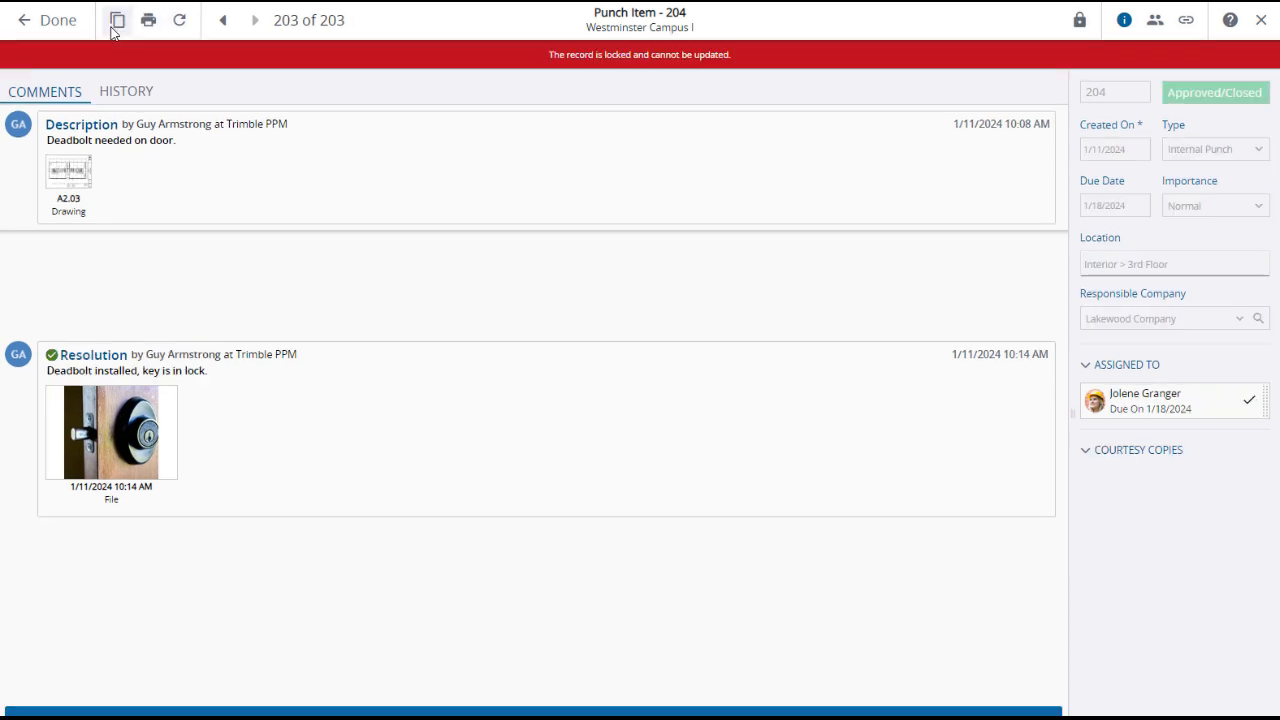
click(47, 24)
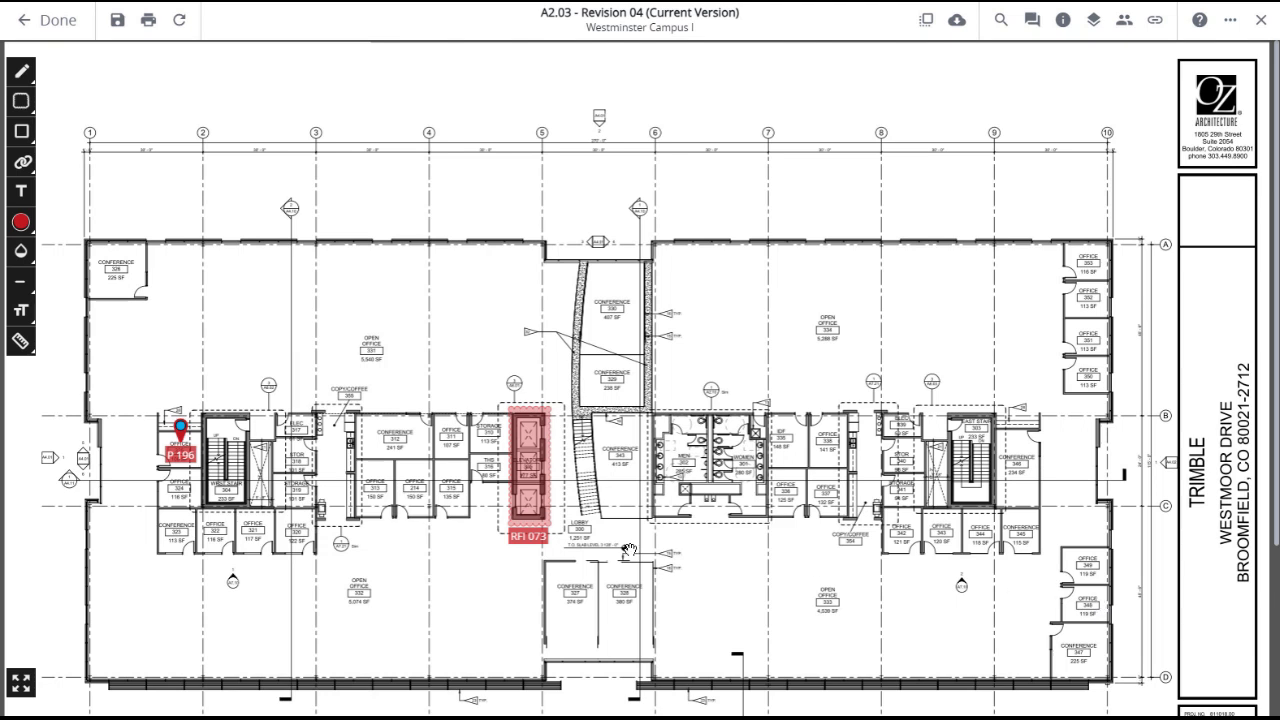
- Place a punch item pin on drawing A2.03 at grid line 3 just below grid line B, linked to 204 - Deadbolt needed on door
click(23, 165)
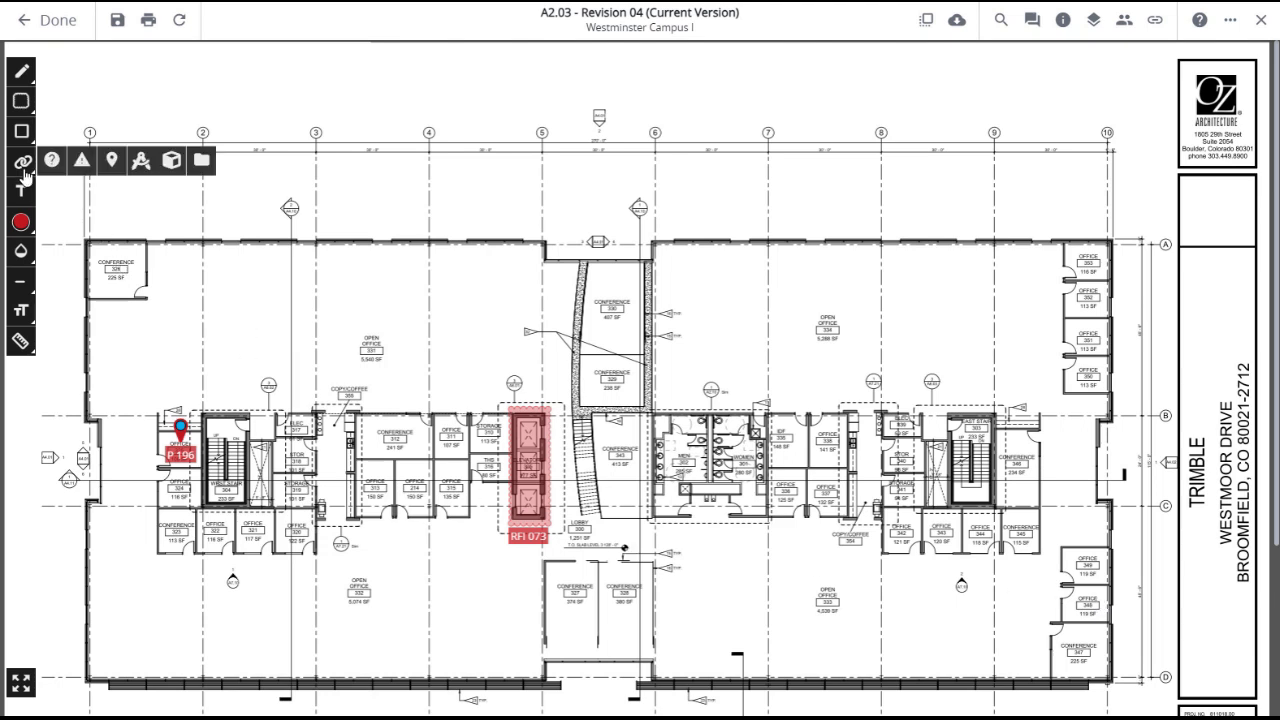
click(111, 162)
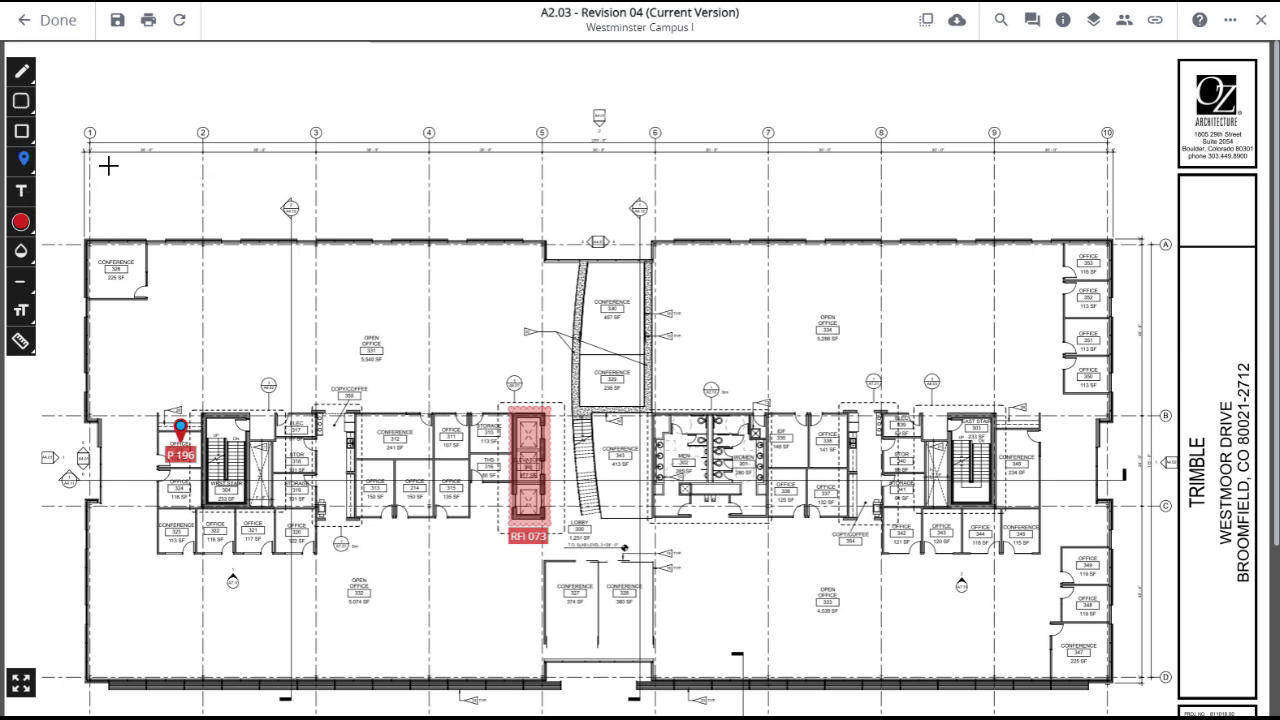
click(321, 447)
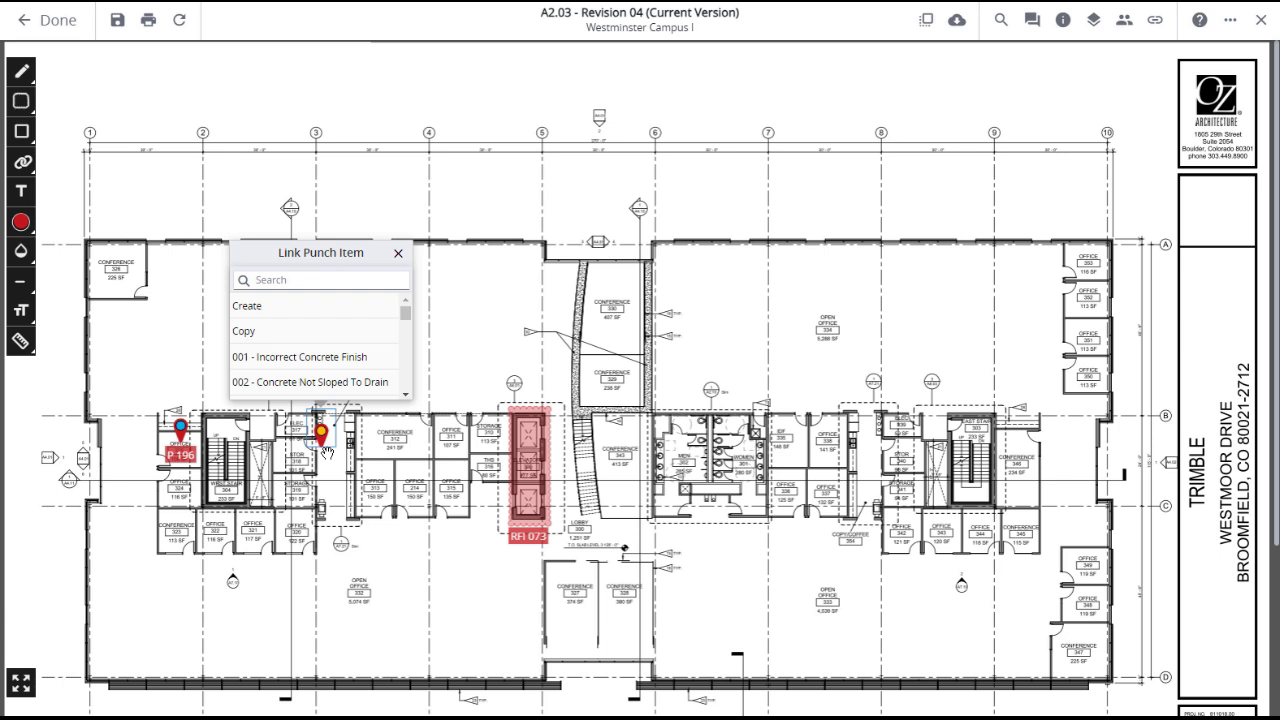
drag(407, 315, 400, 390)
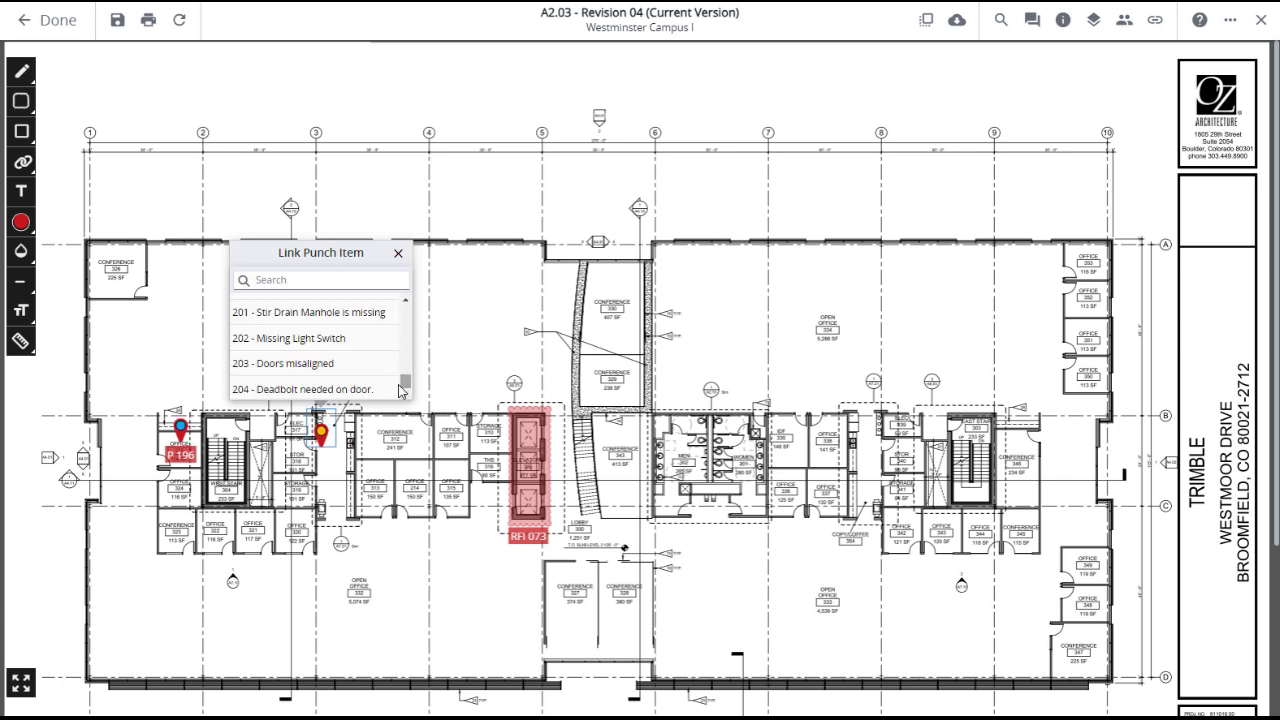
click(333, 390)
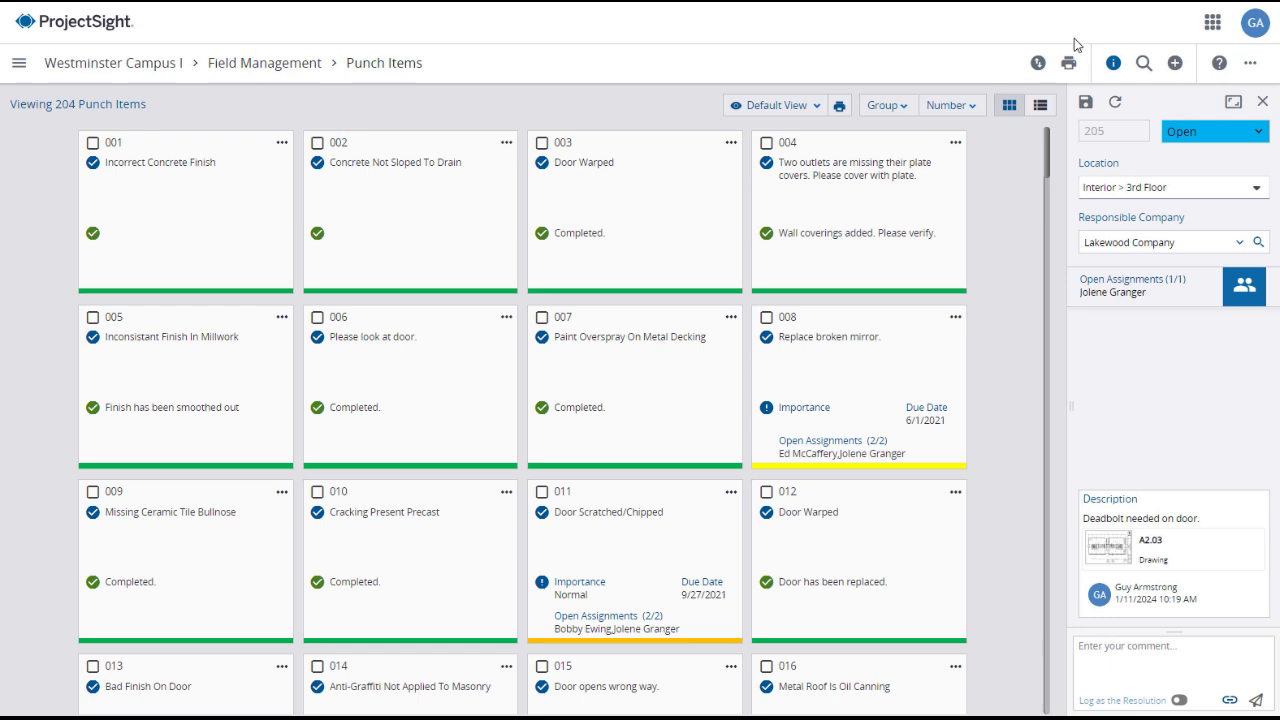
- Export the punch items to Excel and review the workbook's Punch Items and Instructions sheets
click(1037, 65)
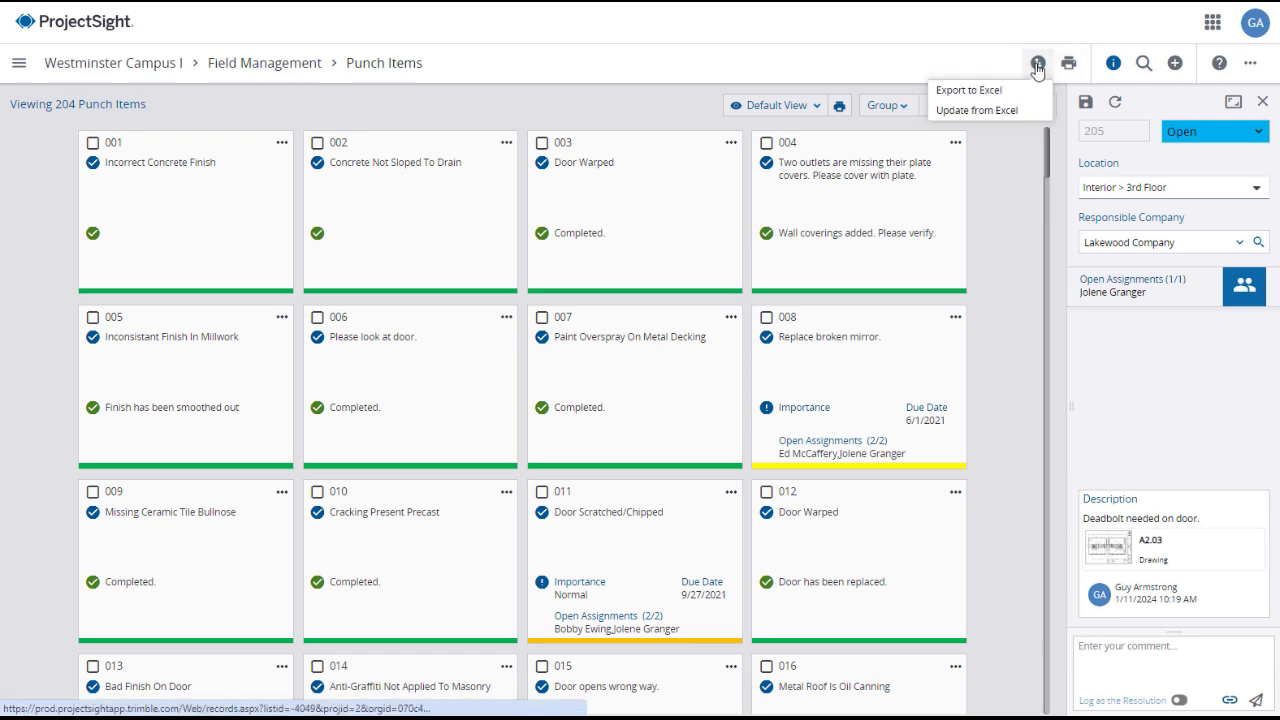
click(970, 91)
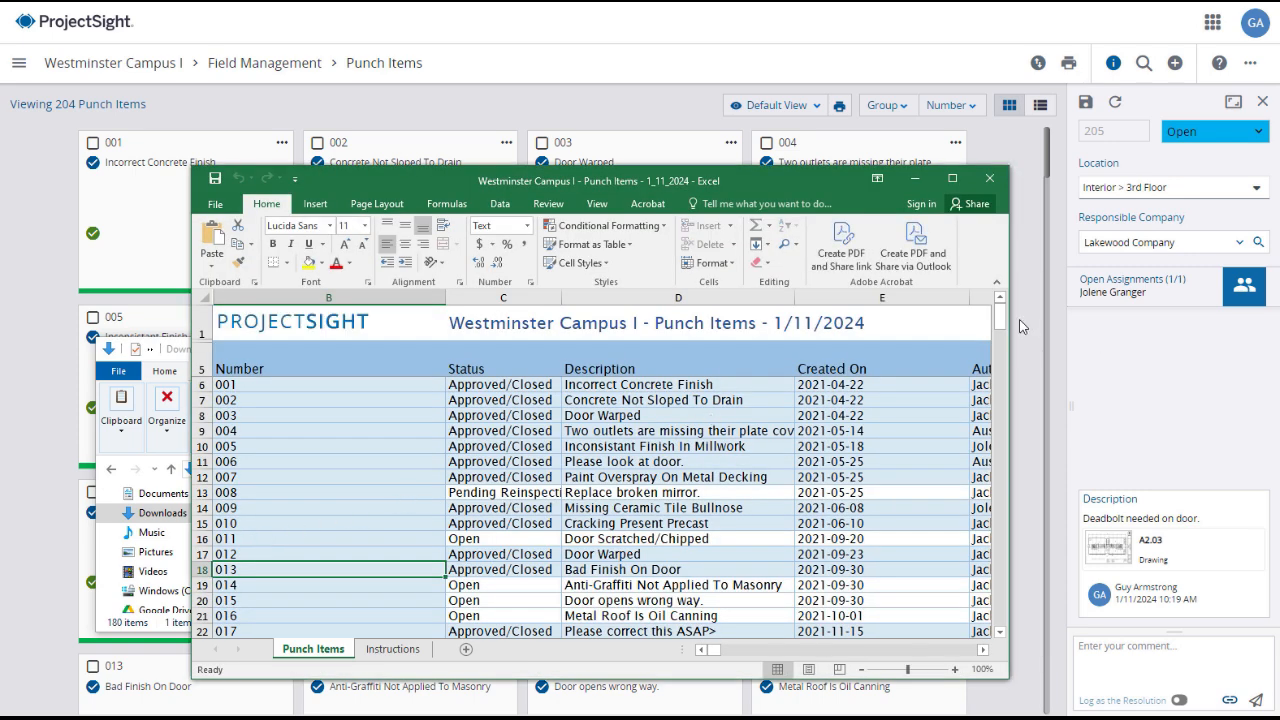
mouse_move(1000, 322)
mouse_down()
mouse_move(1002, 362)
mouse_move(1001, 314)
mouse_up()
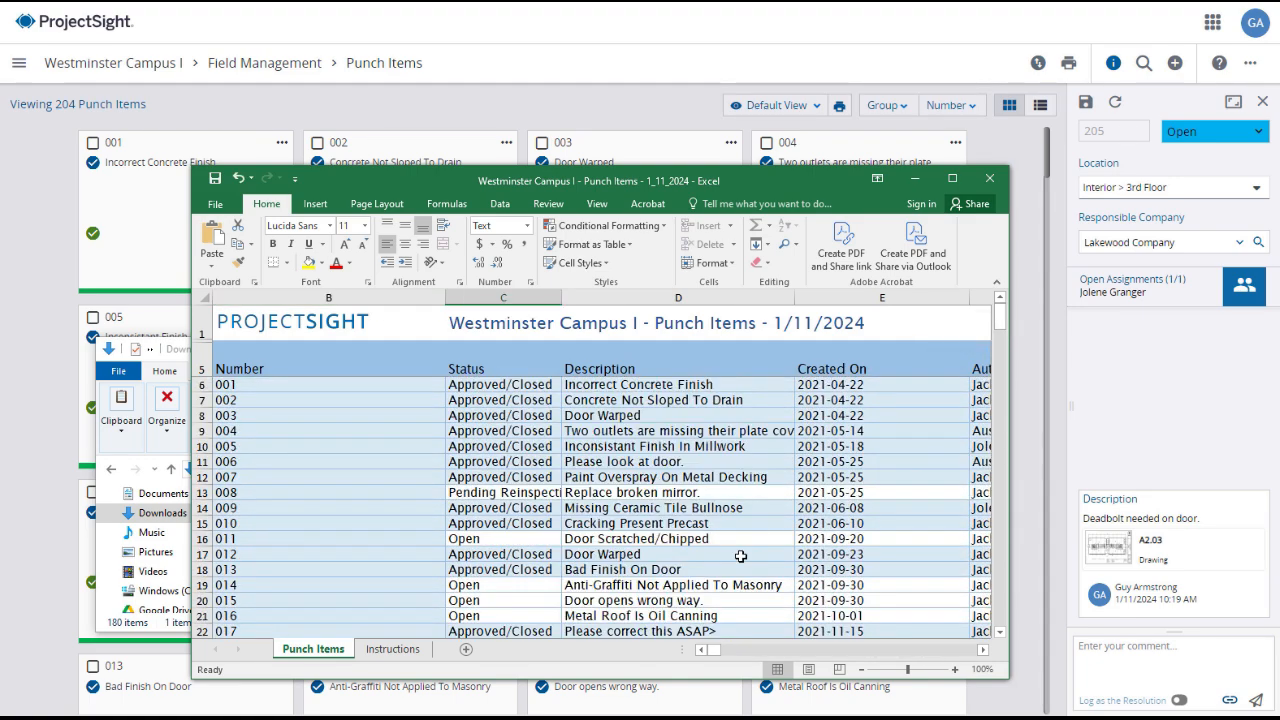
click(400, 651)
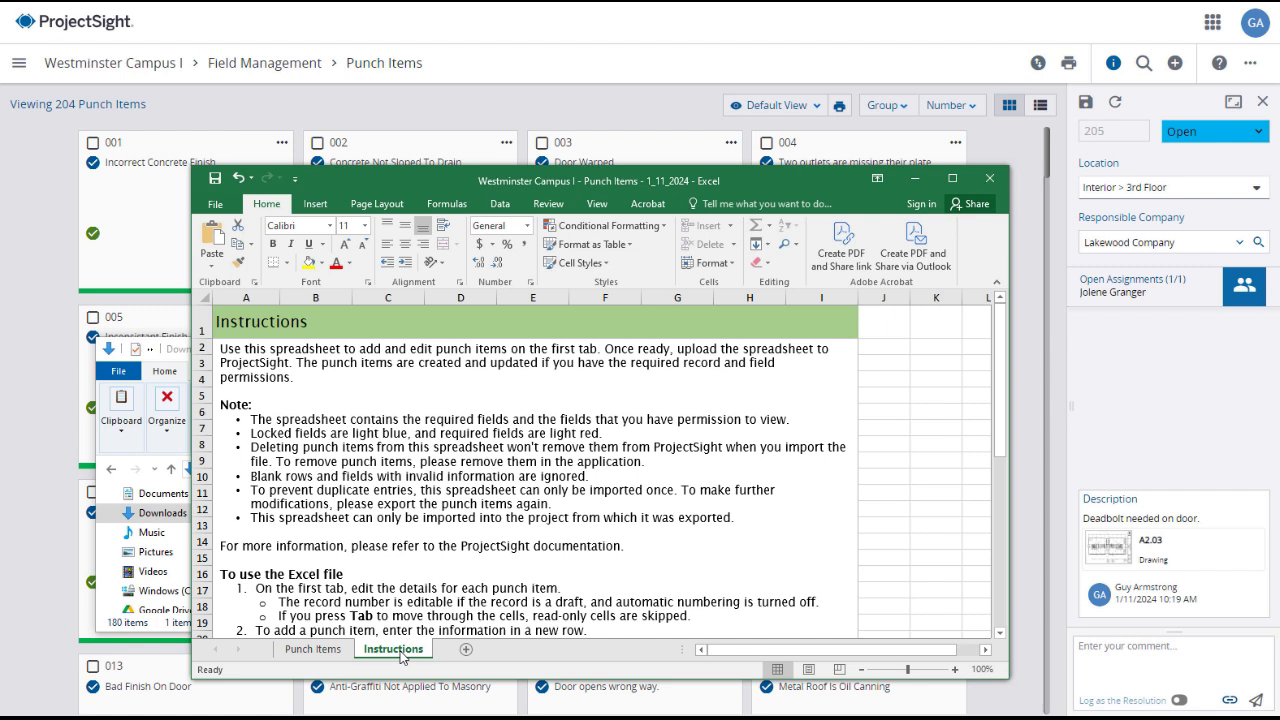
click(313, 650)
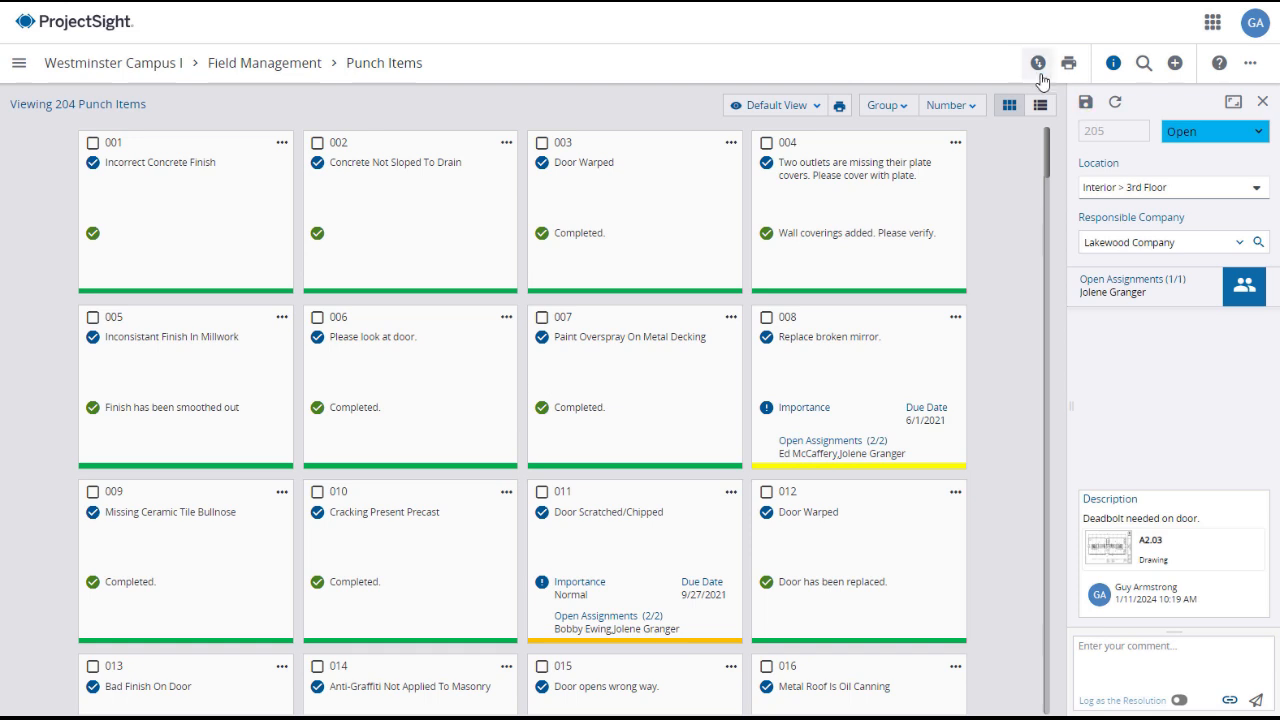
- Update the punch items from the Excel file Westminster Campus I - Punch Items - 1_11_2024 and dismiss the import summary
click(1038, 64)
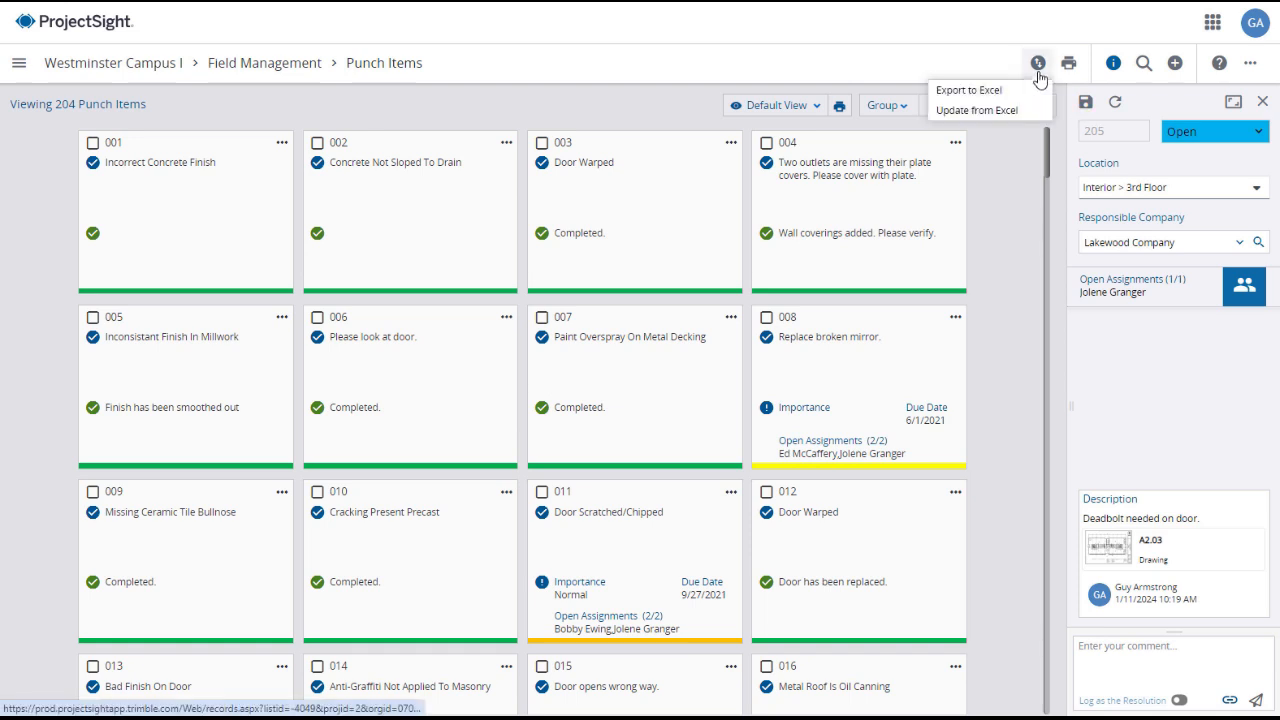
click(995, 112)
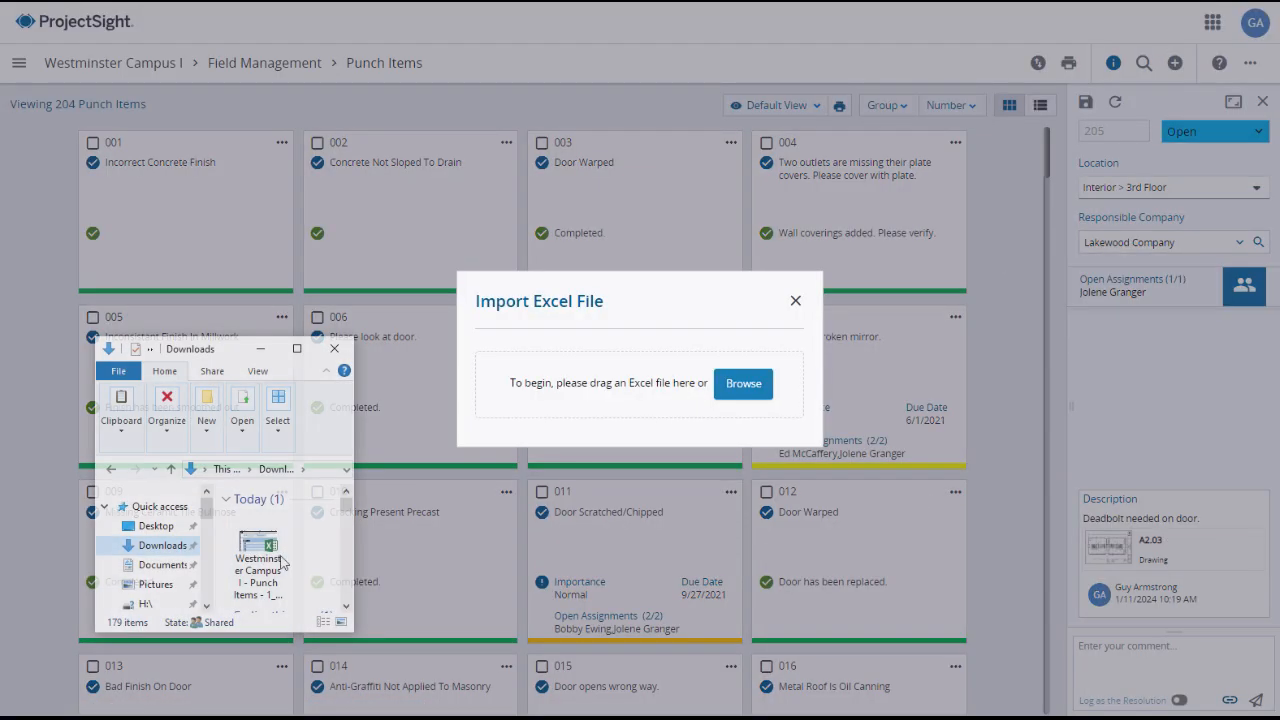
click(257, 553)
drag(257, 553, 622, 387)
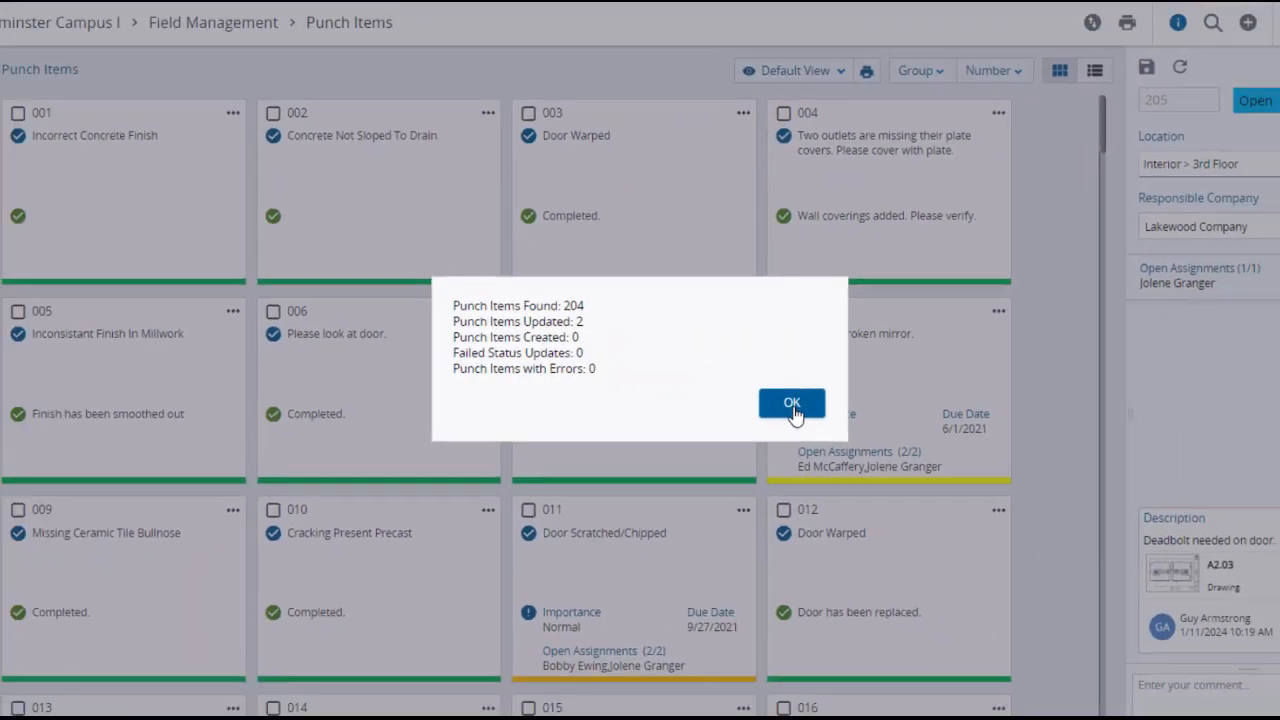
click(1021, 411)
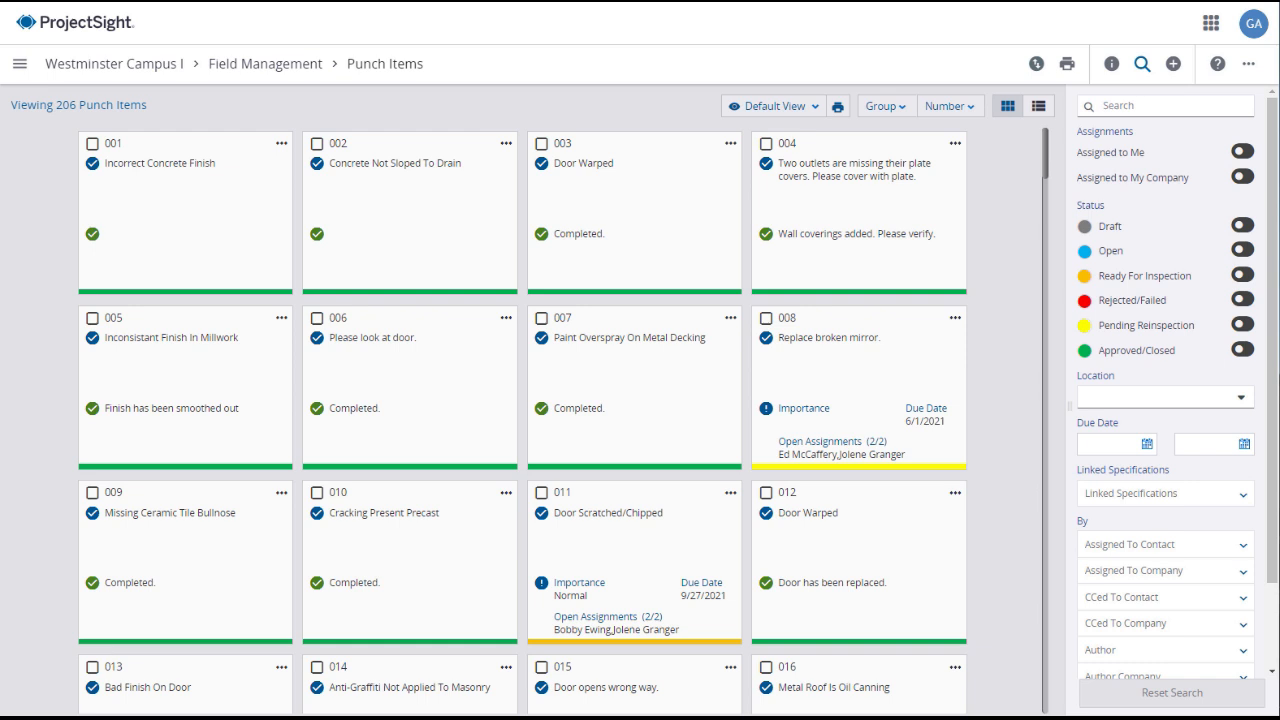
- View the current punch item list in Excel
click(1250, 70)
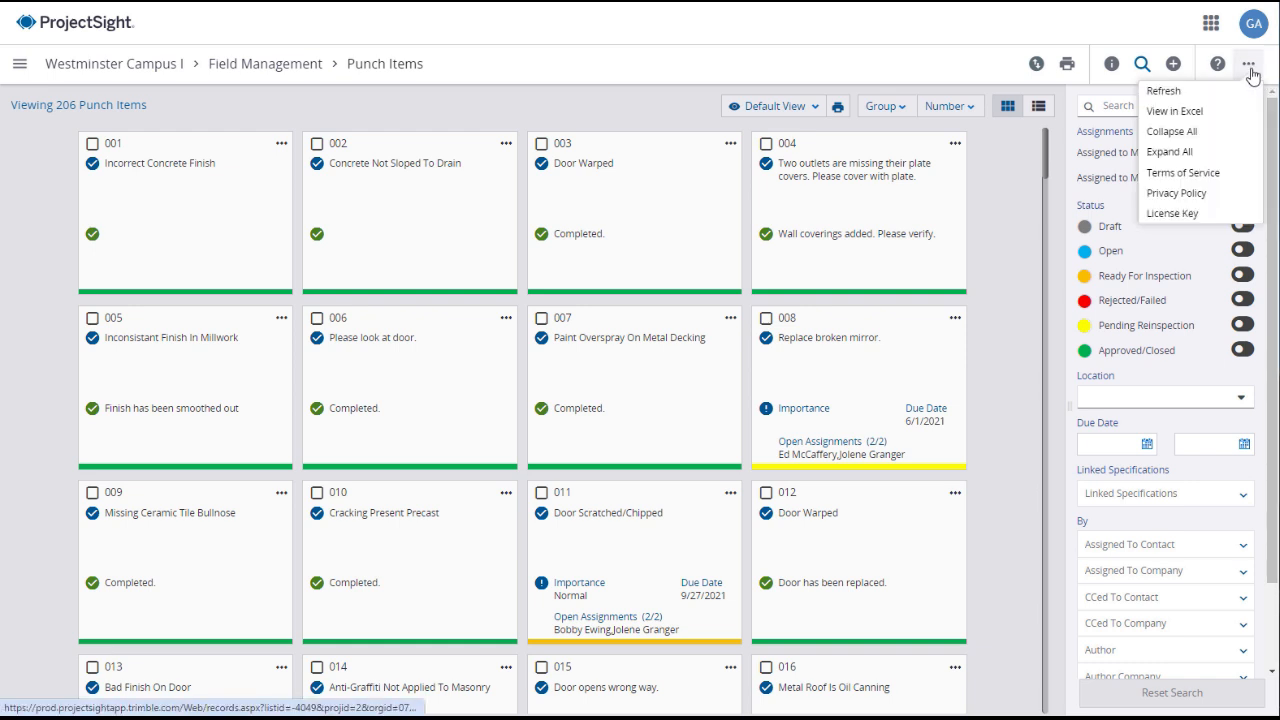
click(1187, 114)
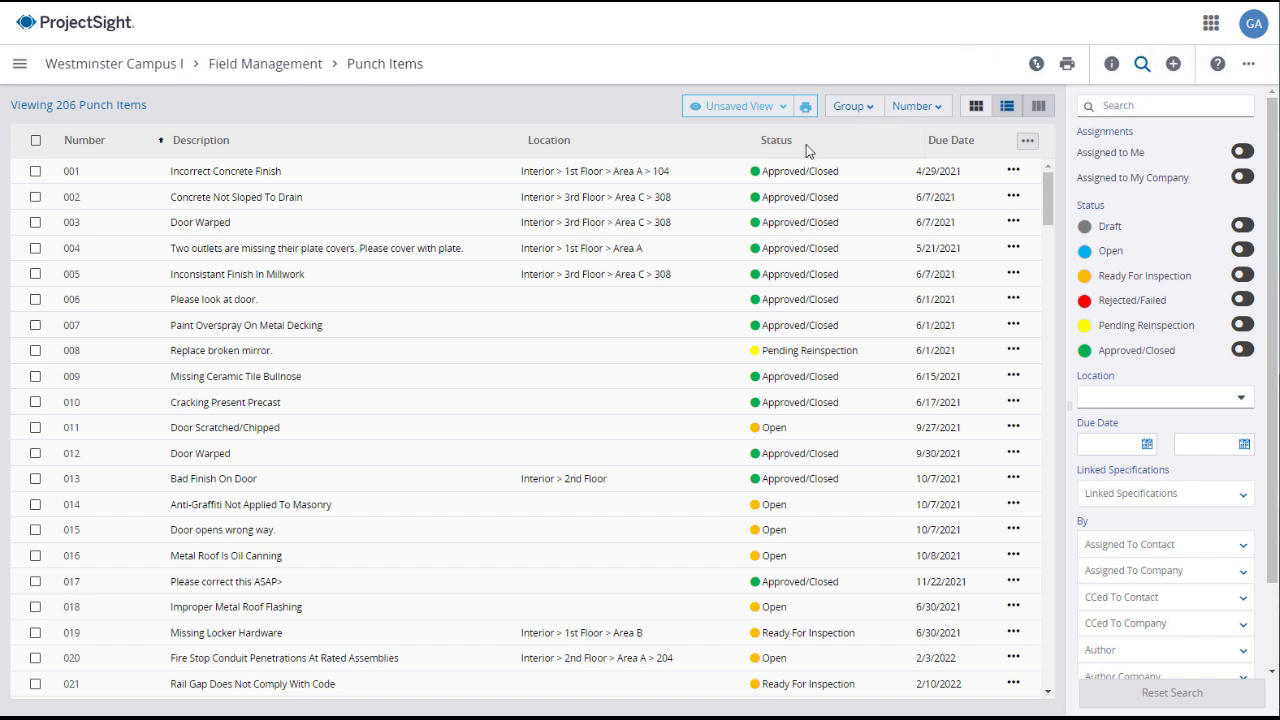
- Move the Status column directly after Number in the list view and export the punch items to Excel
mouse_move(808, 149)
mouse_down()
mouse_move(645, 113)
mouse_move(313, 117)
mouse_move(155, 142)
mouse_move(188, 150)
mouse_up()
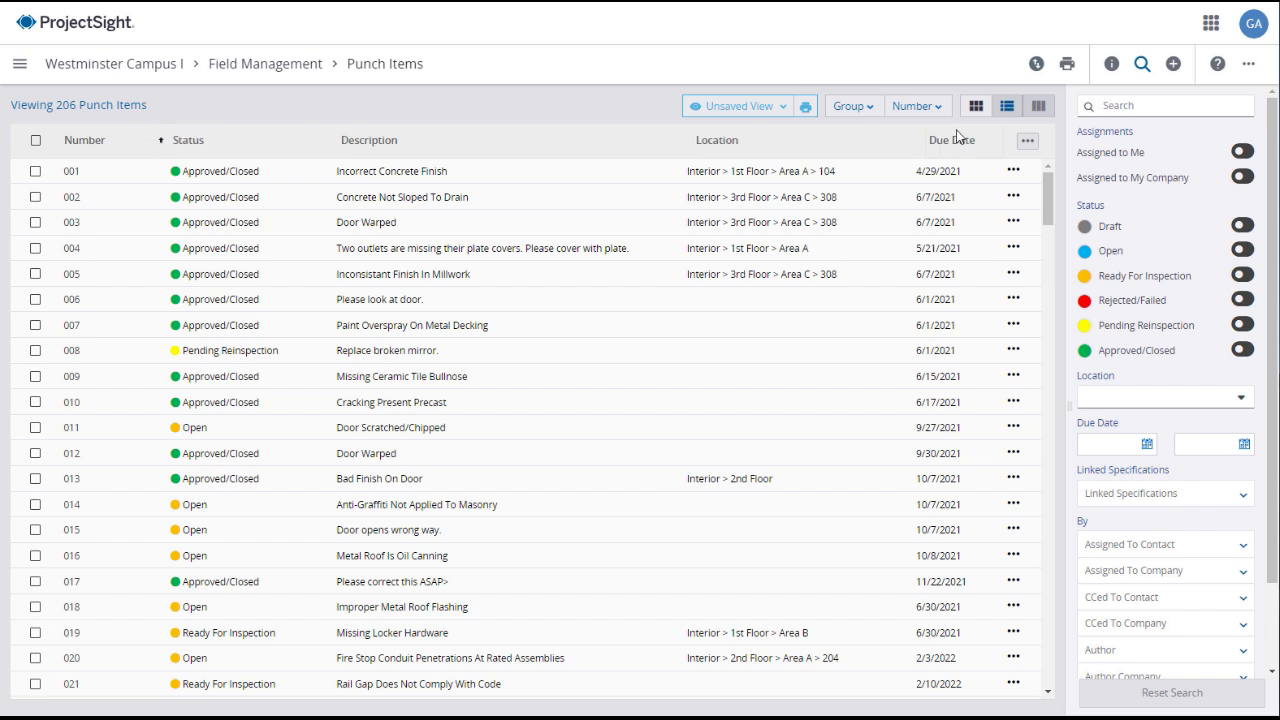
click(1036, 64)
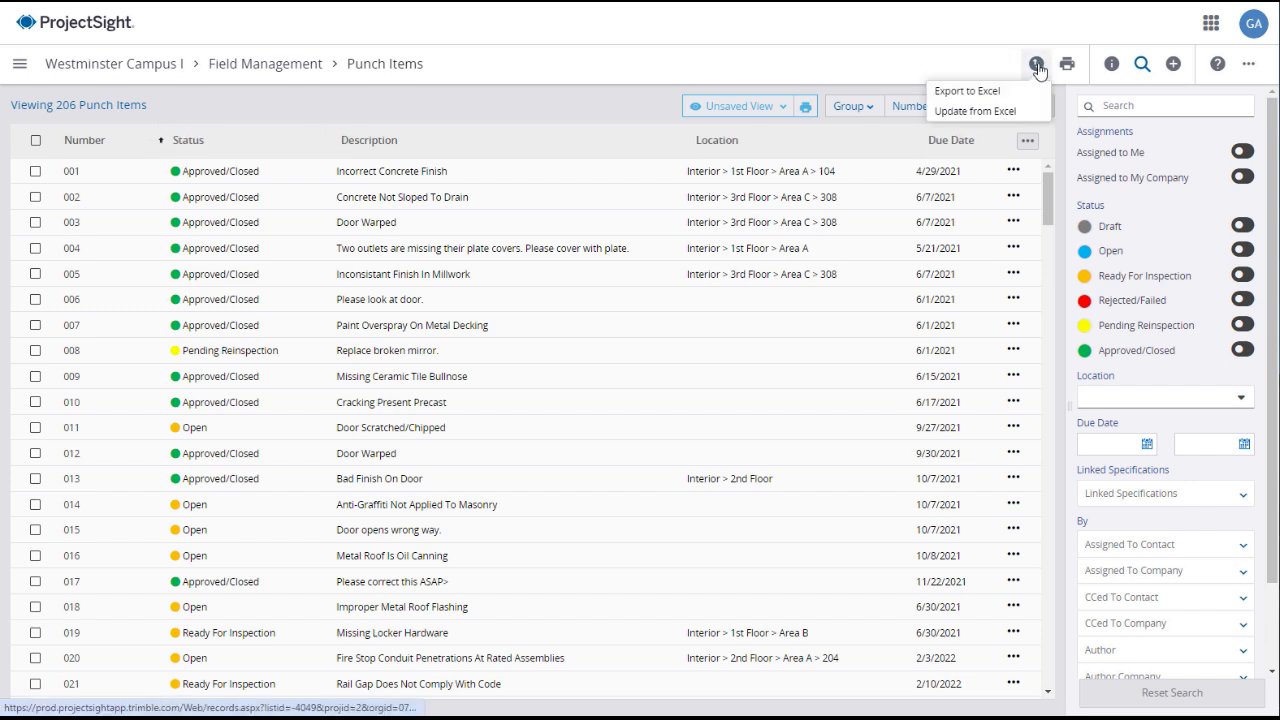
click(970, 92)
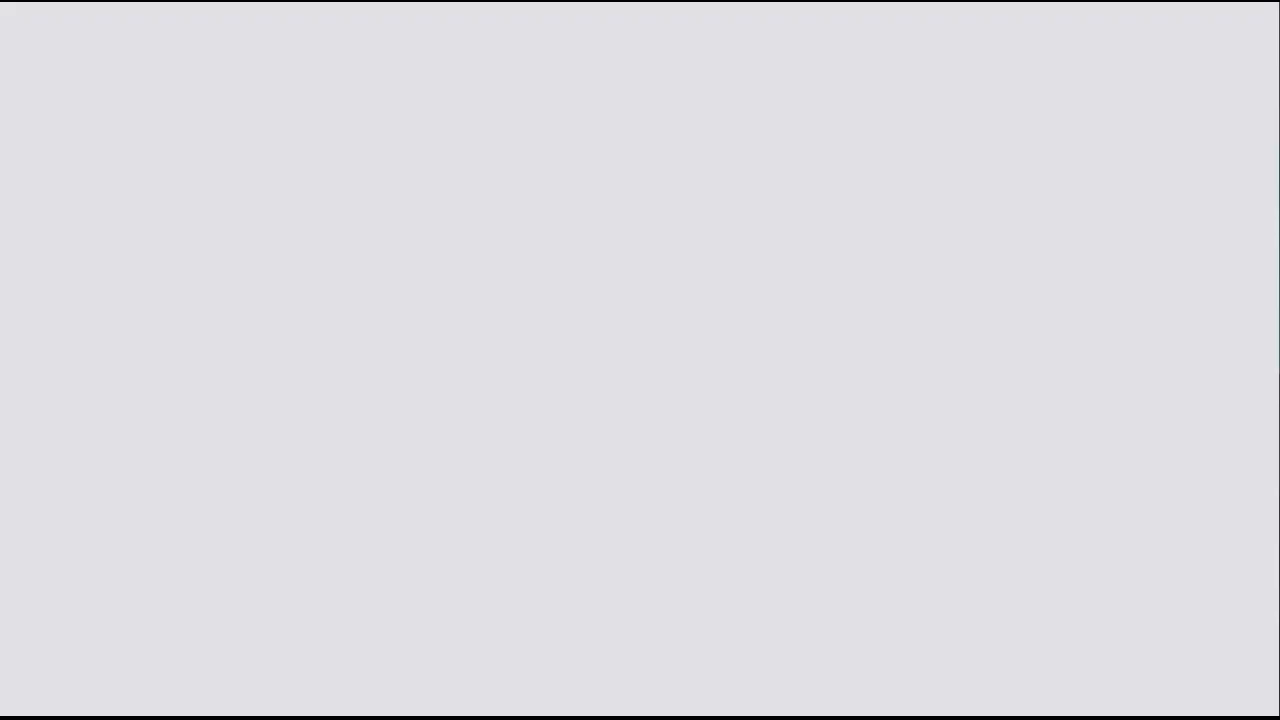